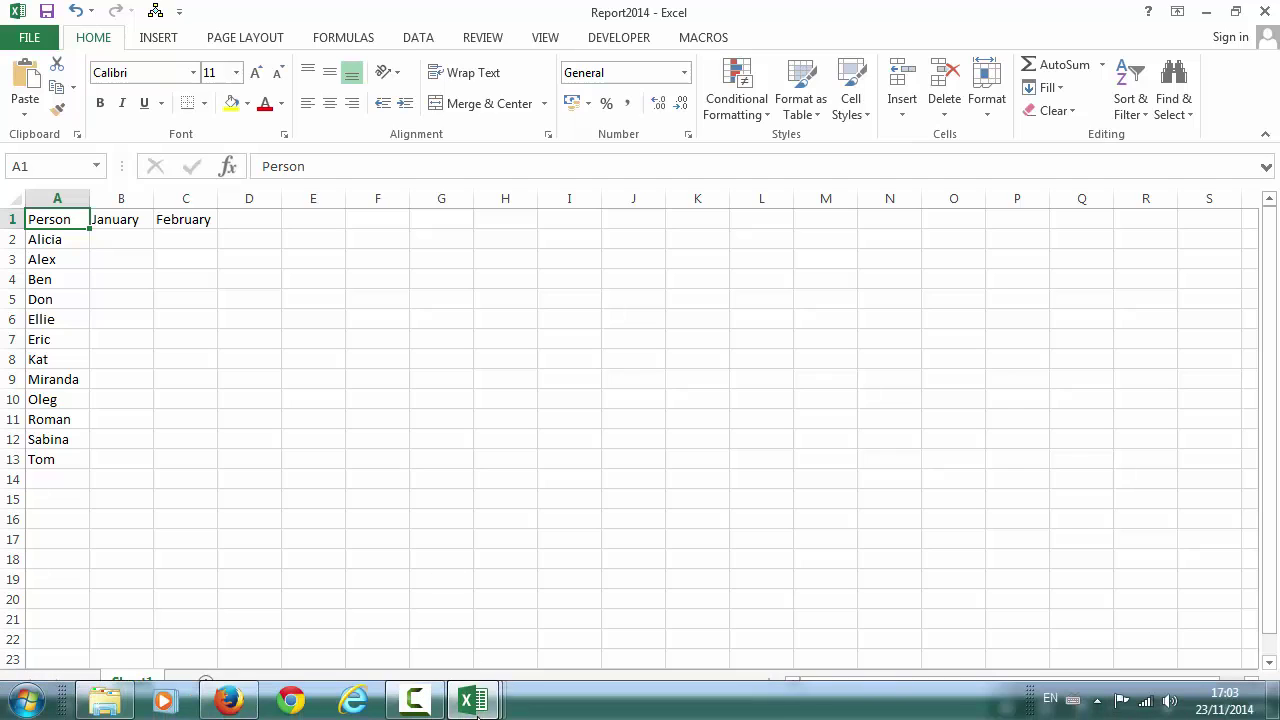
# Show taskbar thumbnails of the open January2014, February2014 and Report2014 workbooks.
pyautogui.click(474, 702)
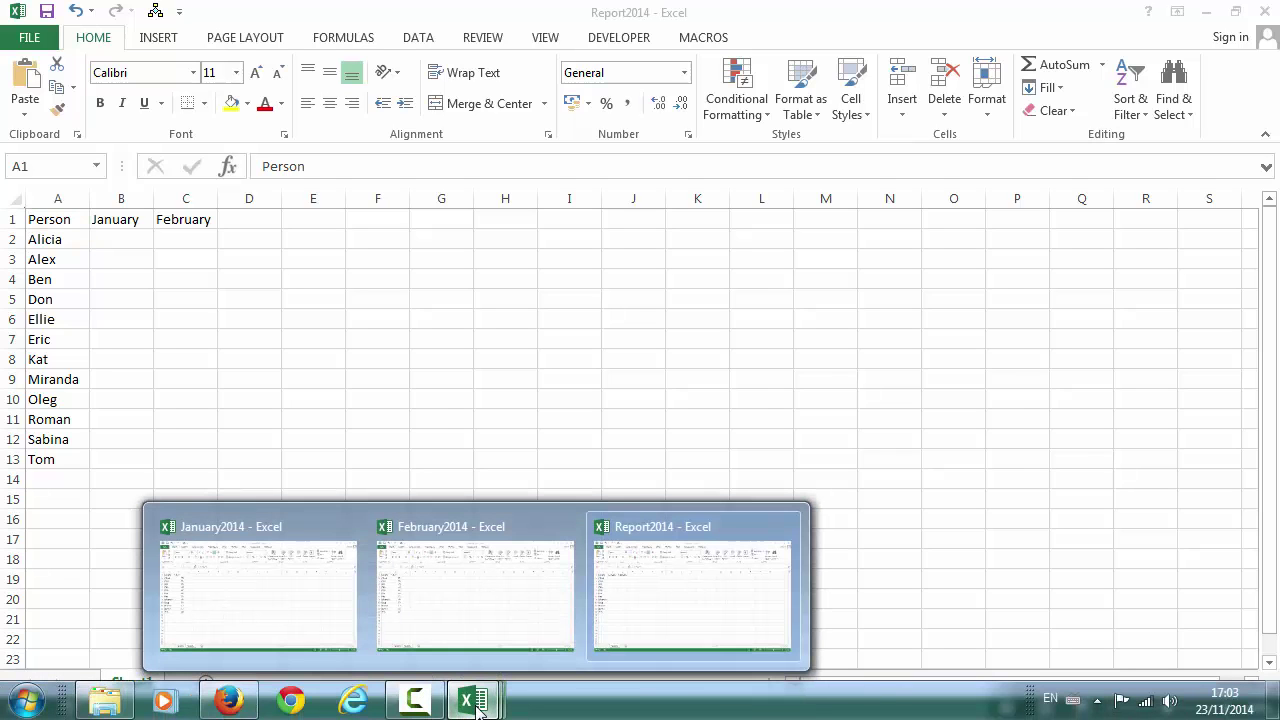
pyautogui.moveTo(258, 585)
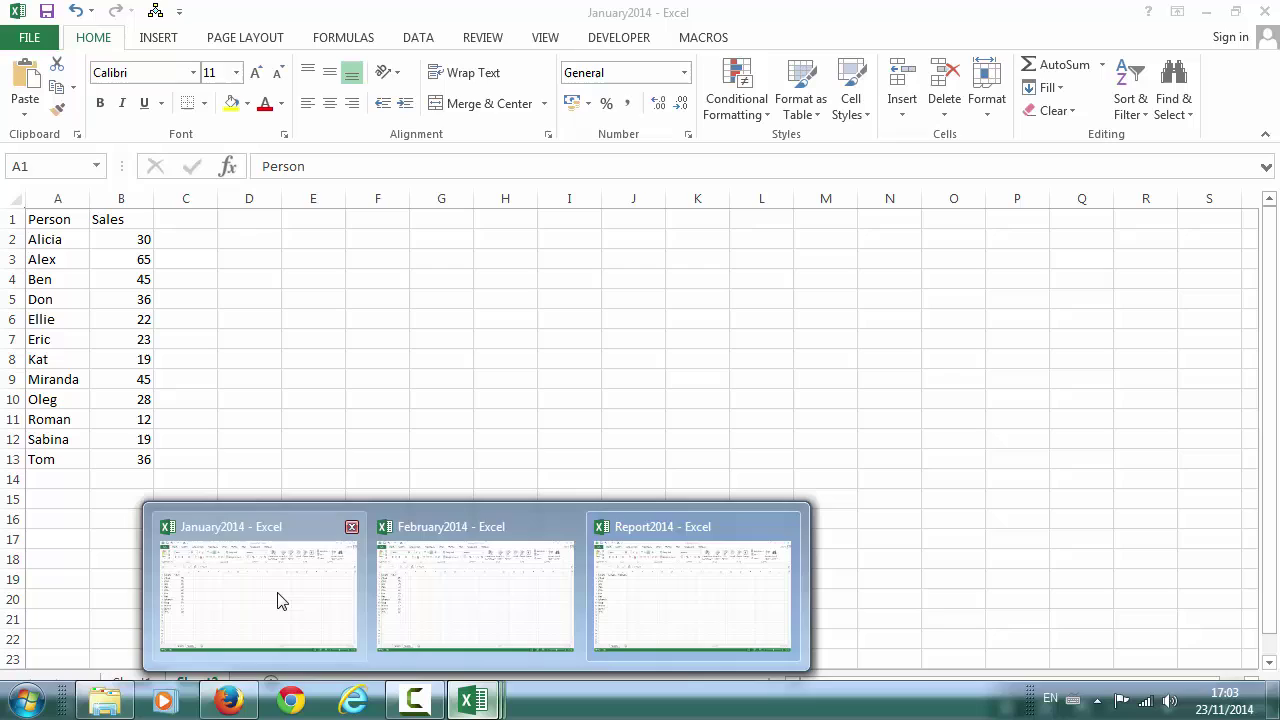
# Select the B2:B13 sales figures in January2014 and February2014, then return to Report2014.
pyautogui.click(278, 599)
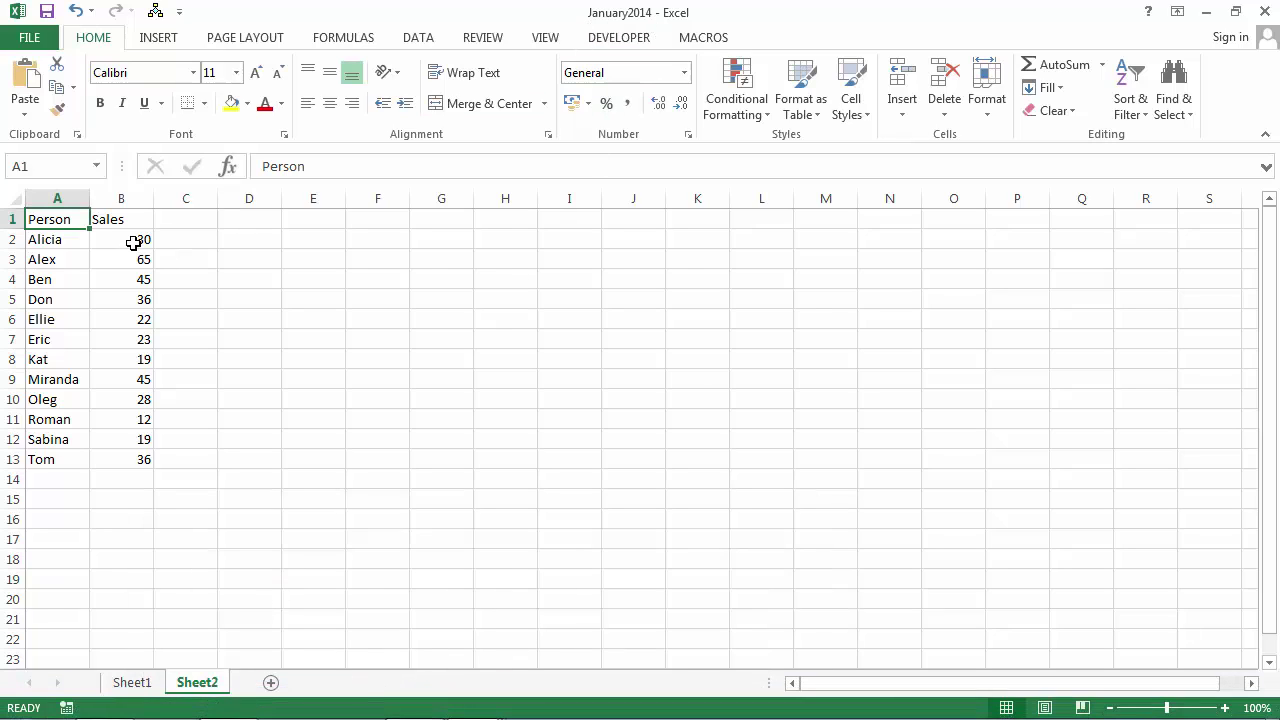
pyautogui.moveTo(133, 242); pyautogui.dragTo(110, 459)
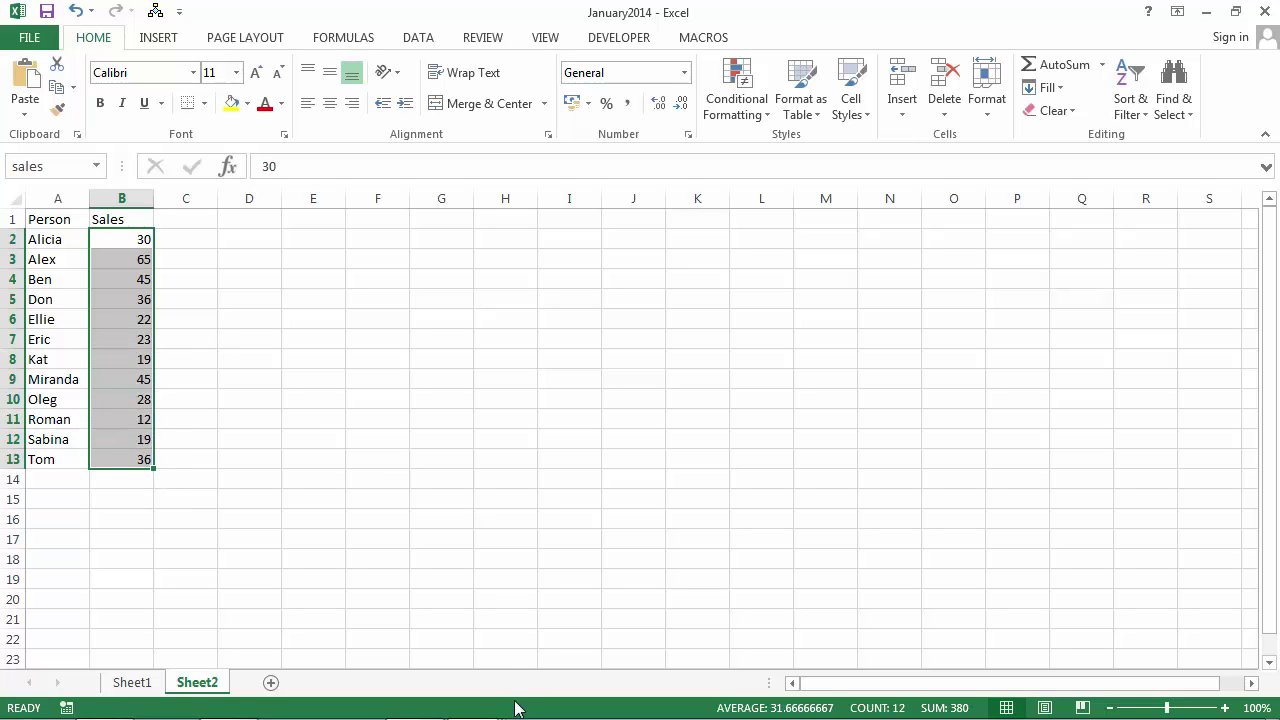
pyautogui.click(470, 700)
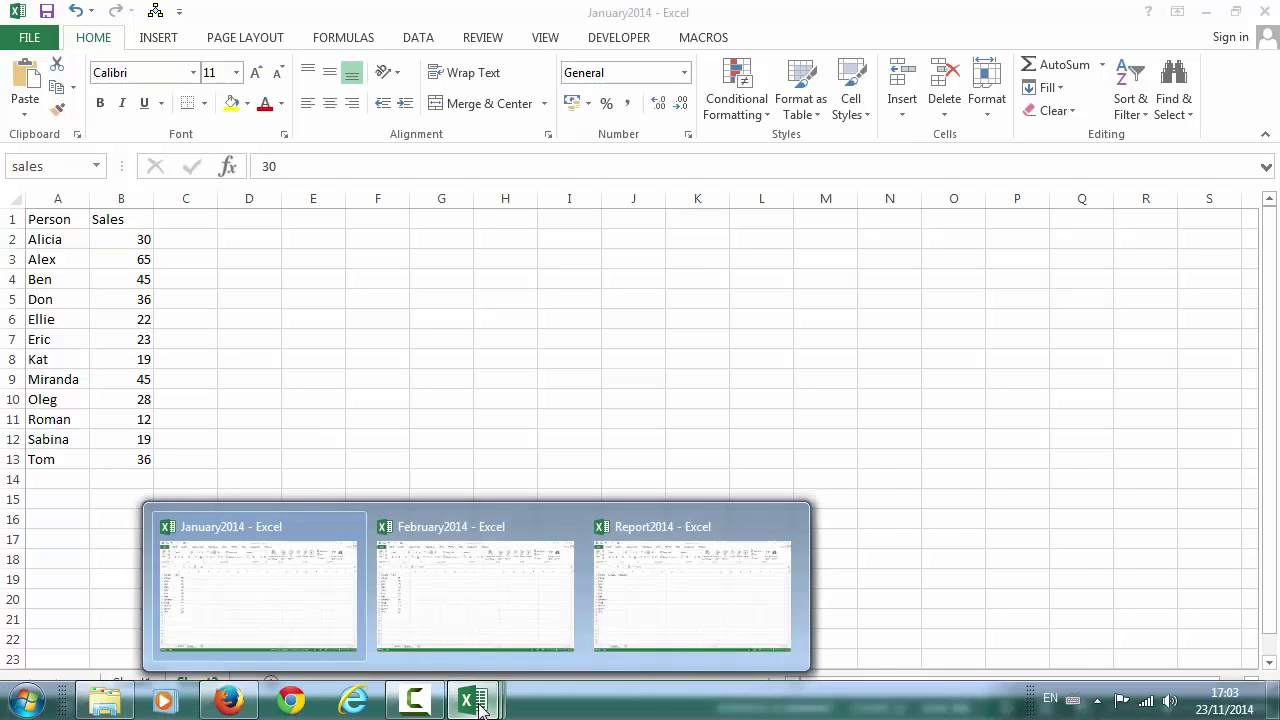
pyautogui.click(449, 616)
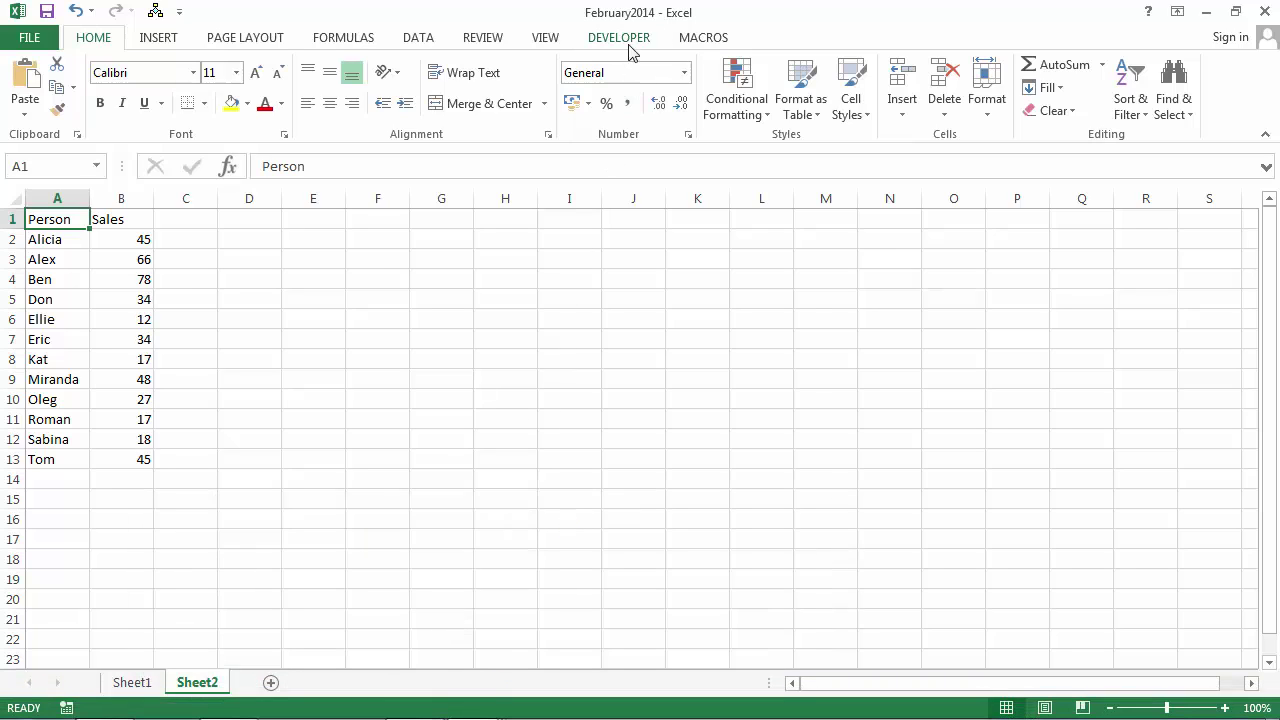
pyautogui.moveTo(129, 240); pyautogui.dragTo(112, 459)
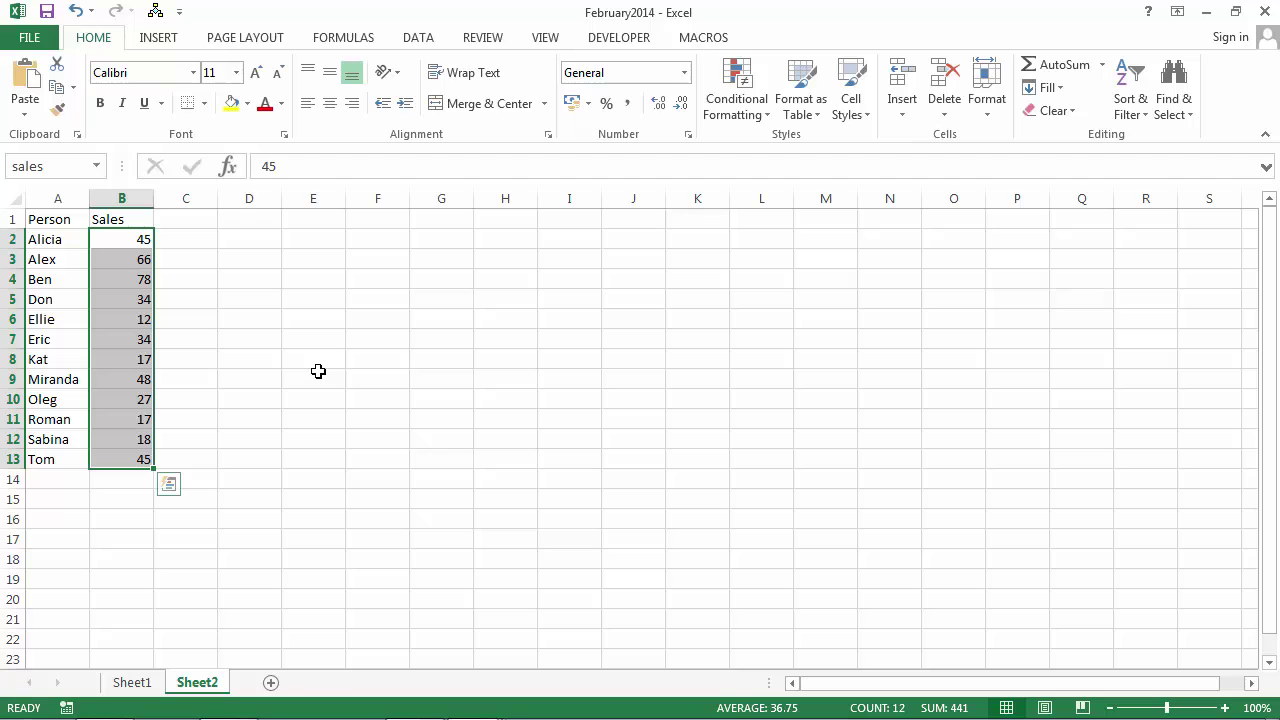
pyautogui.click(470, 700)
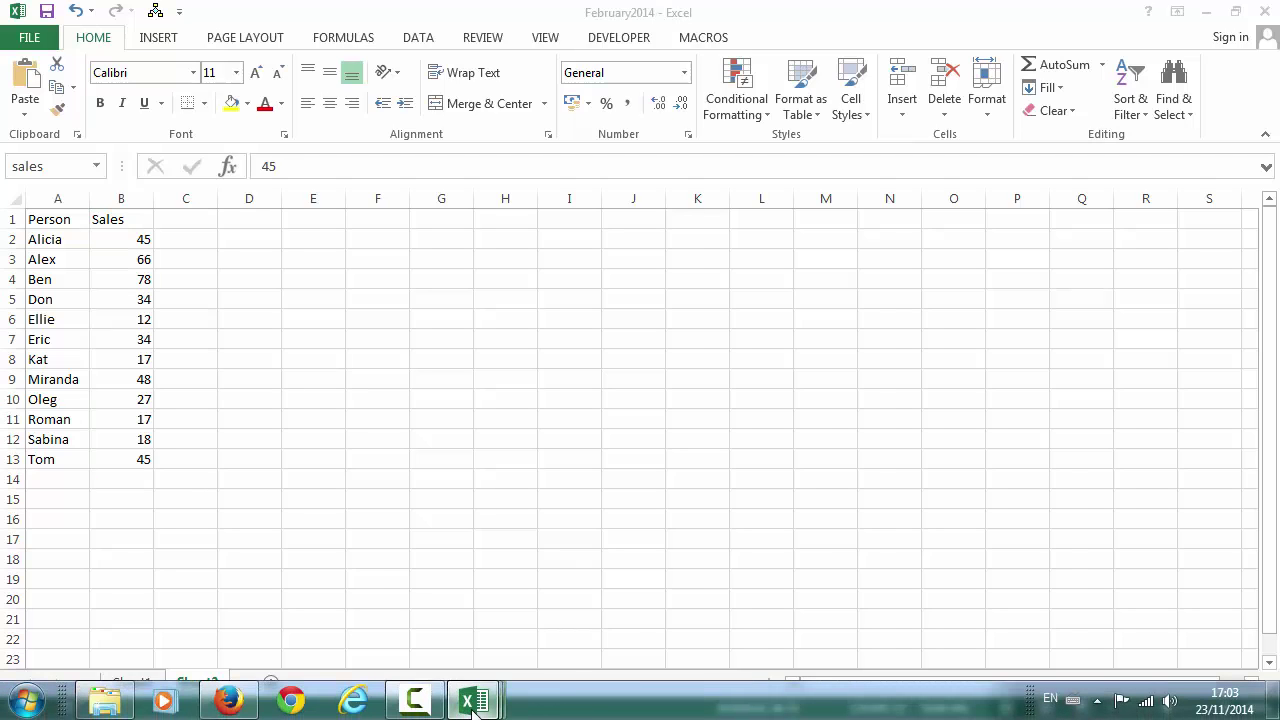
pyautogui.click(669, 640)
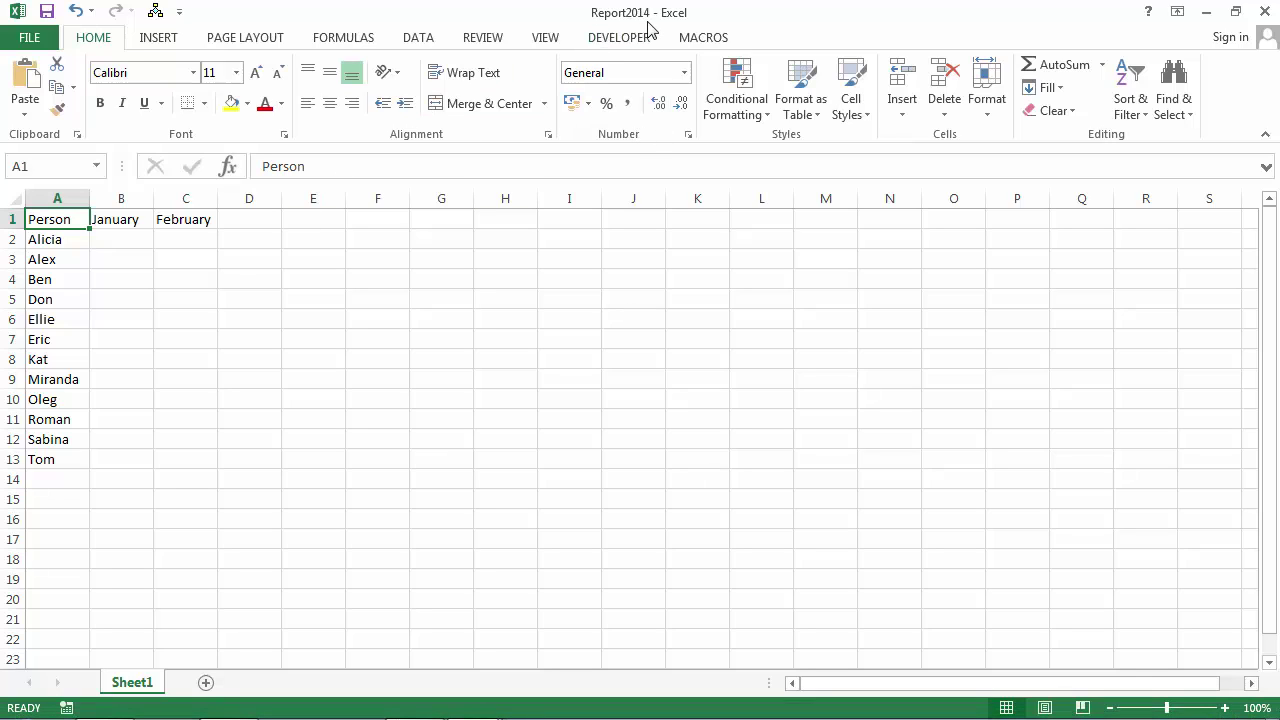
# Select Report2014's empty January and February cells, then open Module1 through Sheet1's View Code.
pyautogui.moveTo(125, 241); pyautogui.dragTo(126, 431)
pyautogui.moveTo(202, 236)
pyautogui.mouseDown()
pyautogui.moveTo(177, 474)
pyautogui.moveTo(180, 464)
pyautogui.mouseUp()
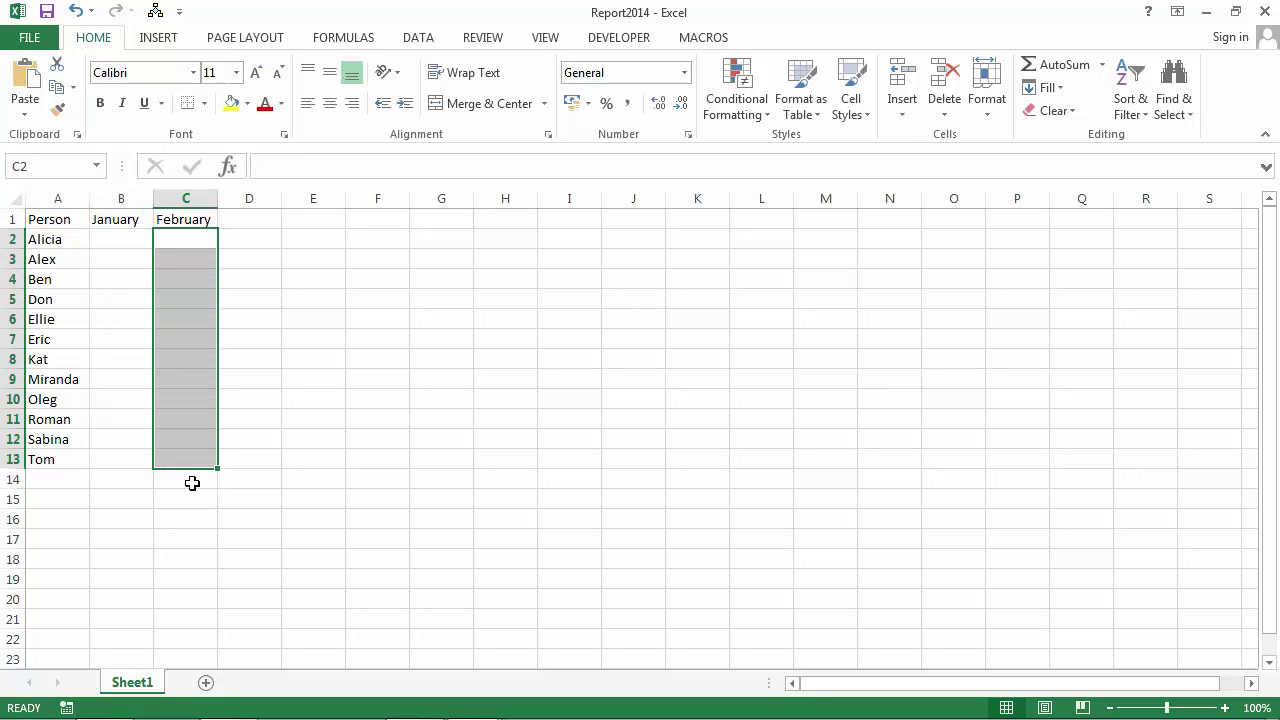
pyautogui.rightClick(153, 686)
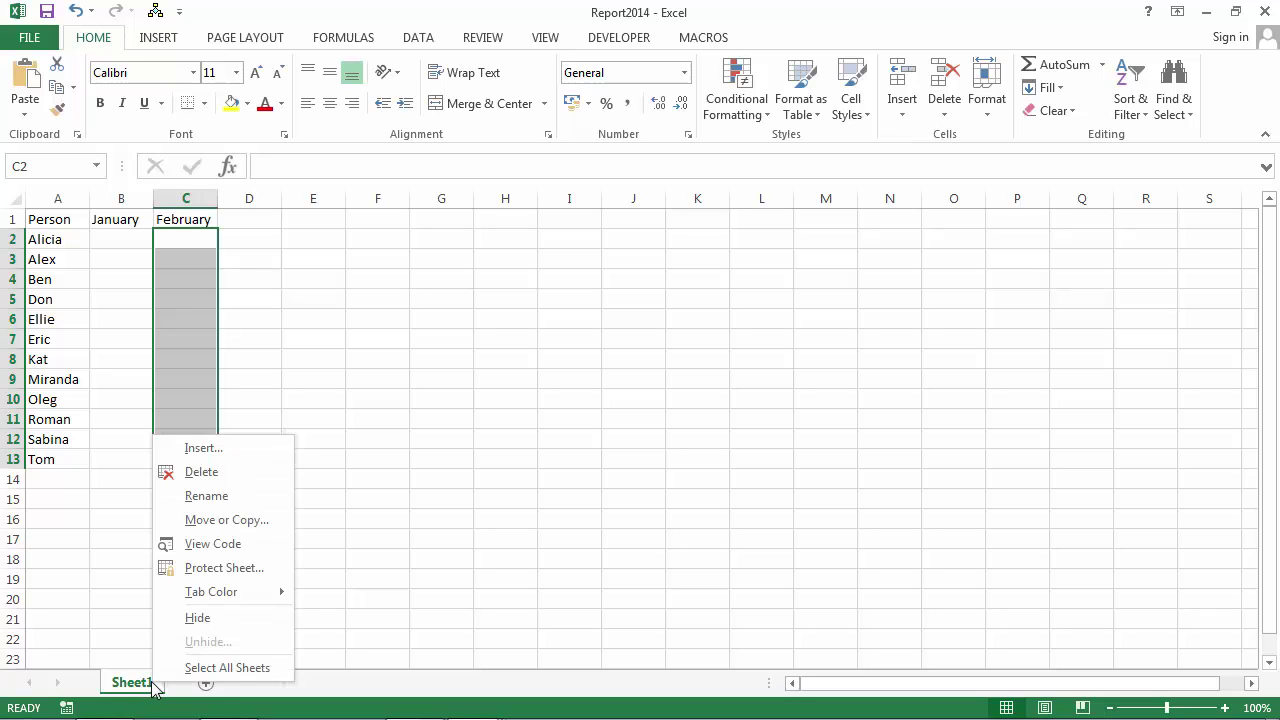
pyautogui.click(228, 545)
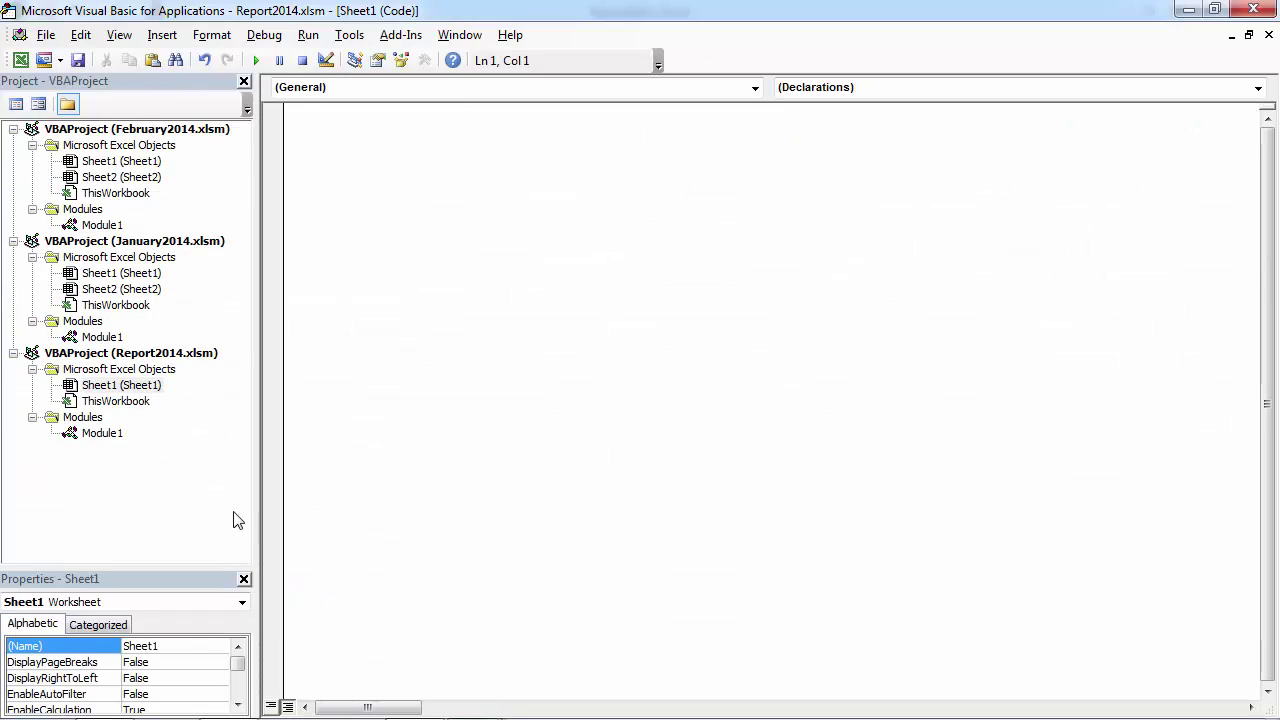
pyautogui.doubleClick(104, 436)
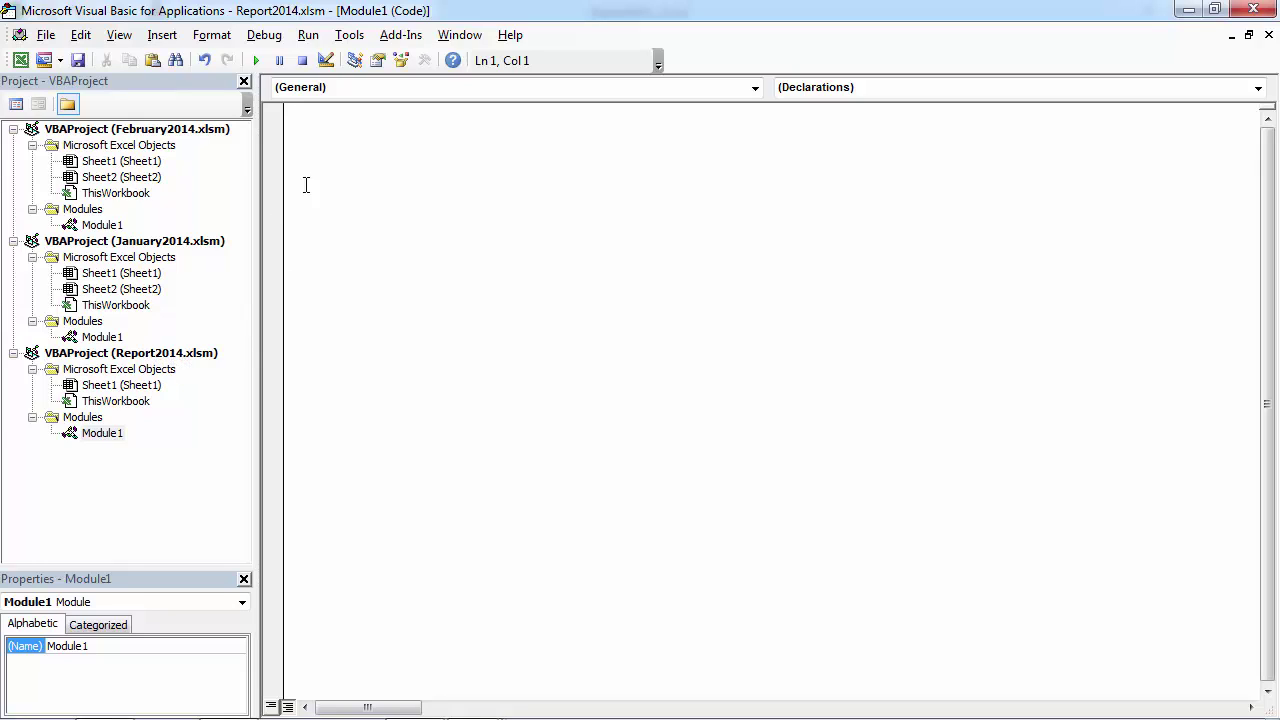
# Declare Sub CopyingRange and begin line 2 with Workbooks("January2014").Sheets("").
pyautogui.write('s')
pyautogui.write('ub ')
pyautogui.write('Co')
pyautogui.write('pyingRan')
pyautogui.write('ge')
pyautogui.press('Return')
pyautogui.write('Wo')
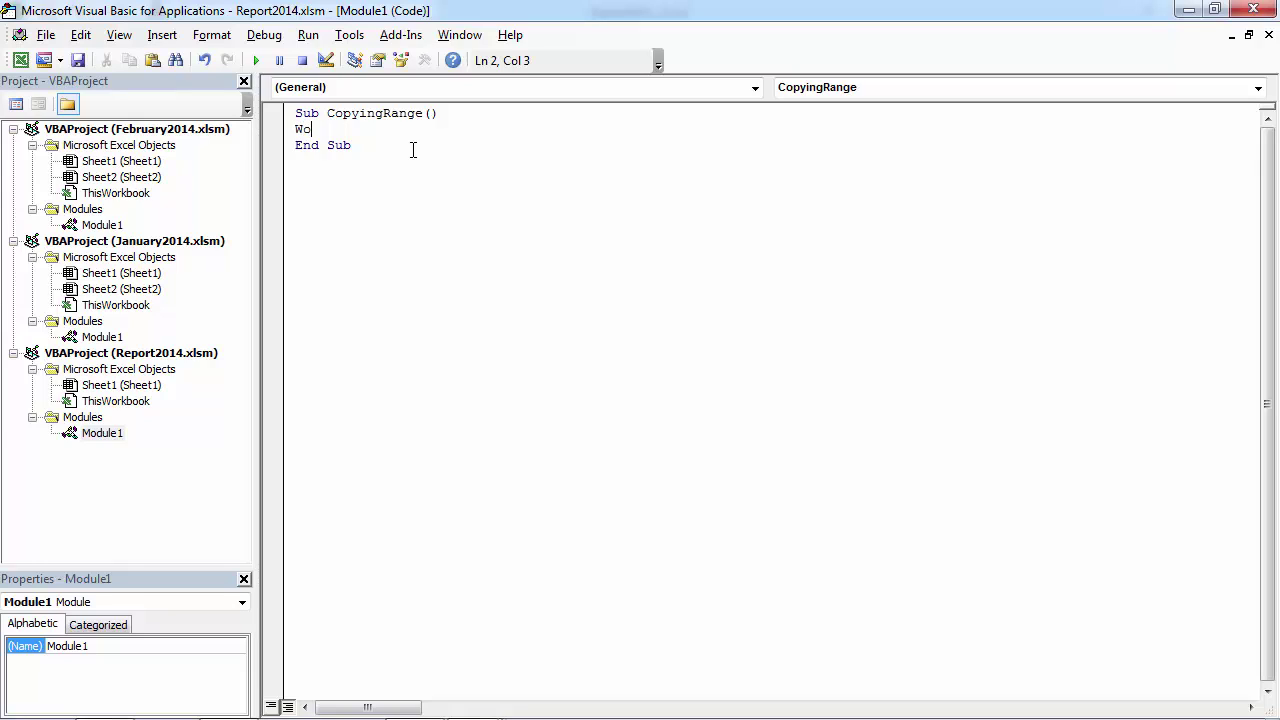
pyautogui.write('rkbook')
pyautogui.write('s()')
pyautogui.write('""')
pyautogui.write('Ja')
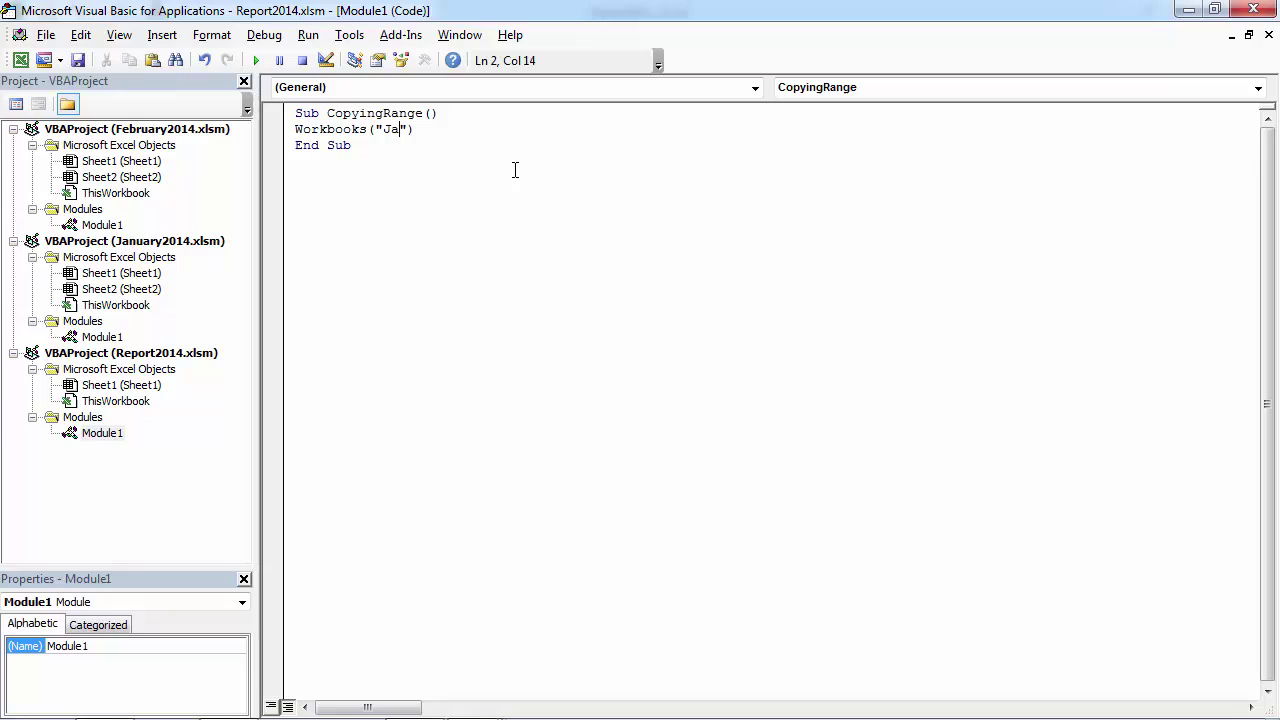
pyautogui.write('nuary201')
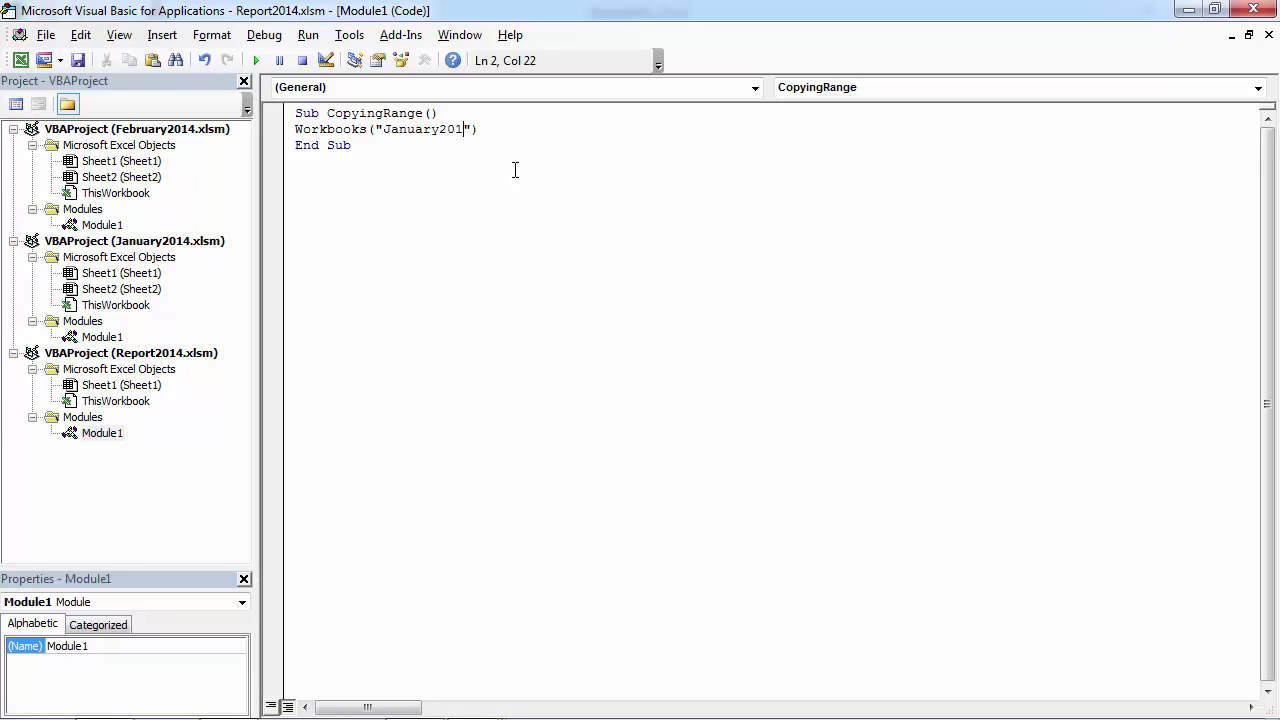
pyautogui.write('4')
pyautogui.write('.')
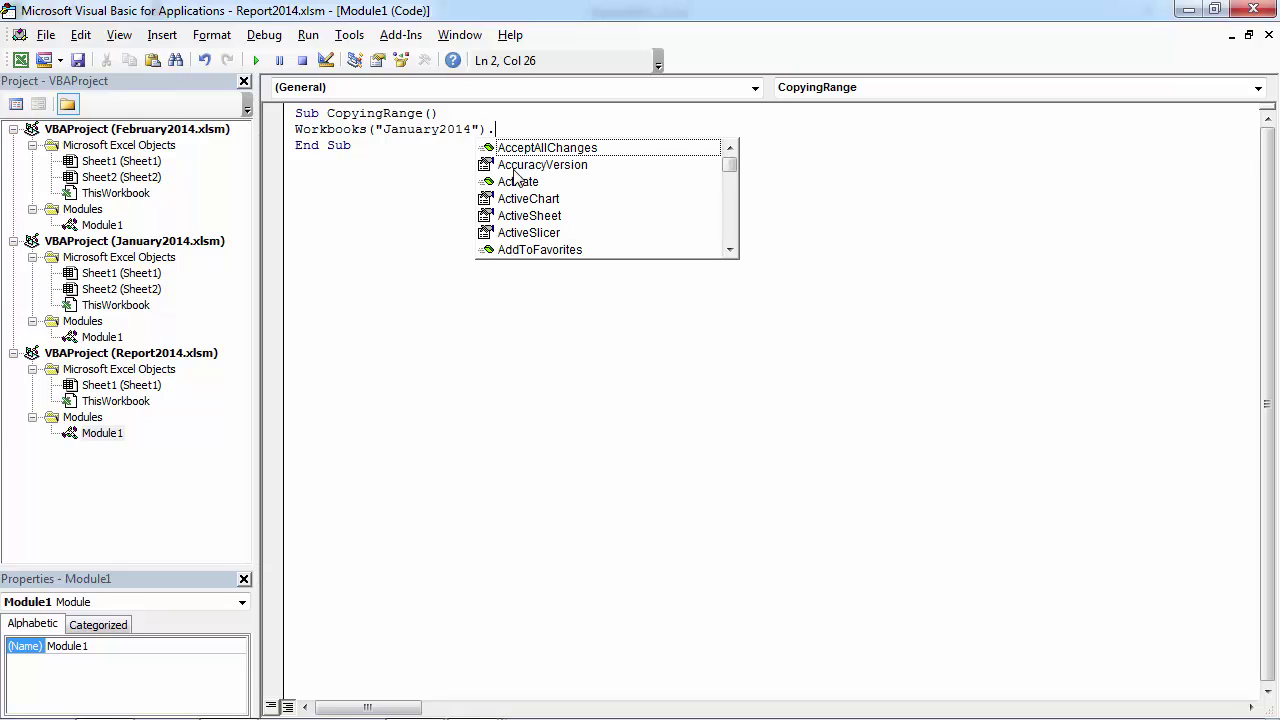
pyautogui.write('S')
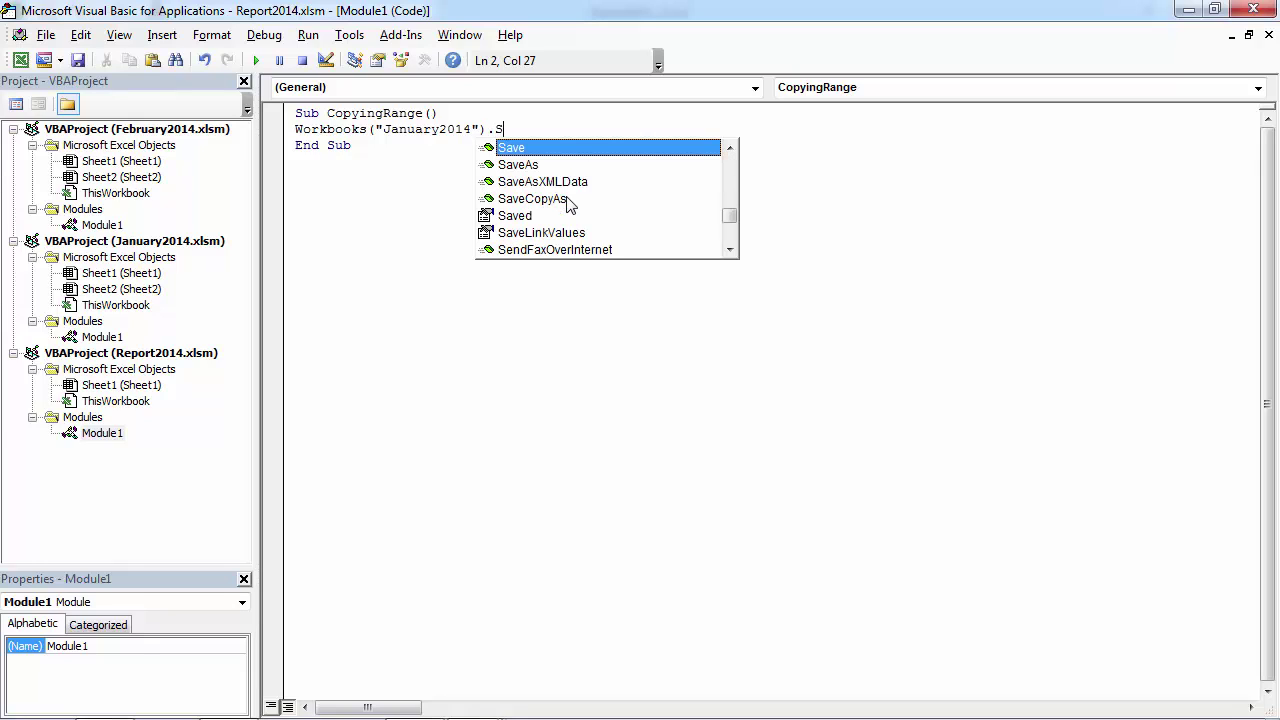
pyautogui.write('heets')
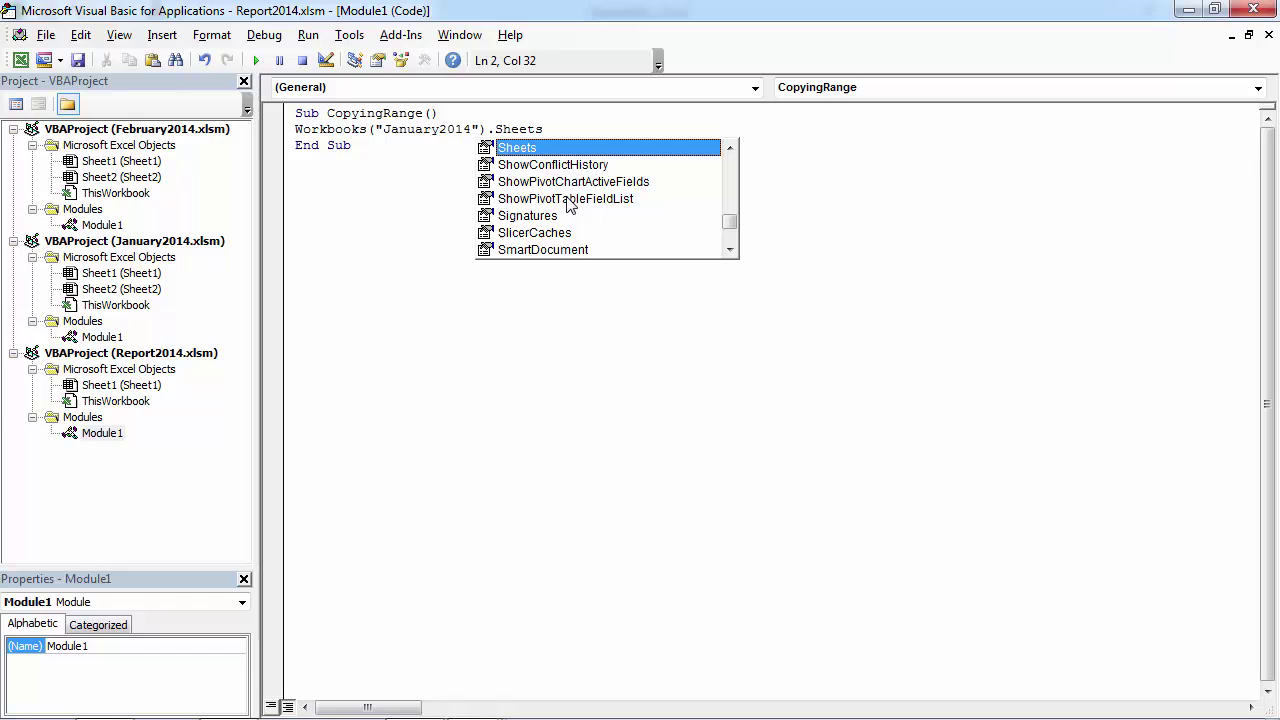
pyautogui.write('()"')
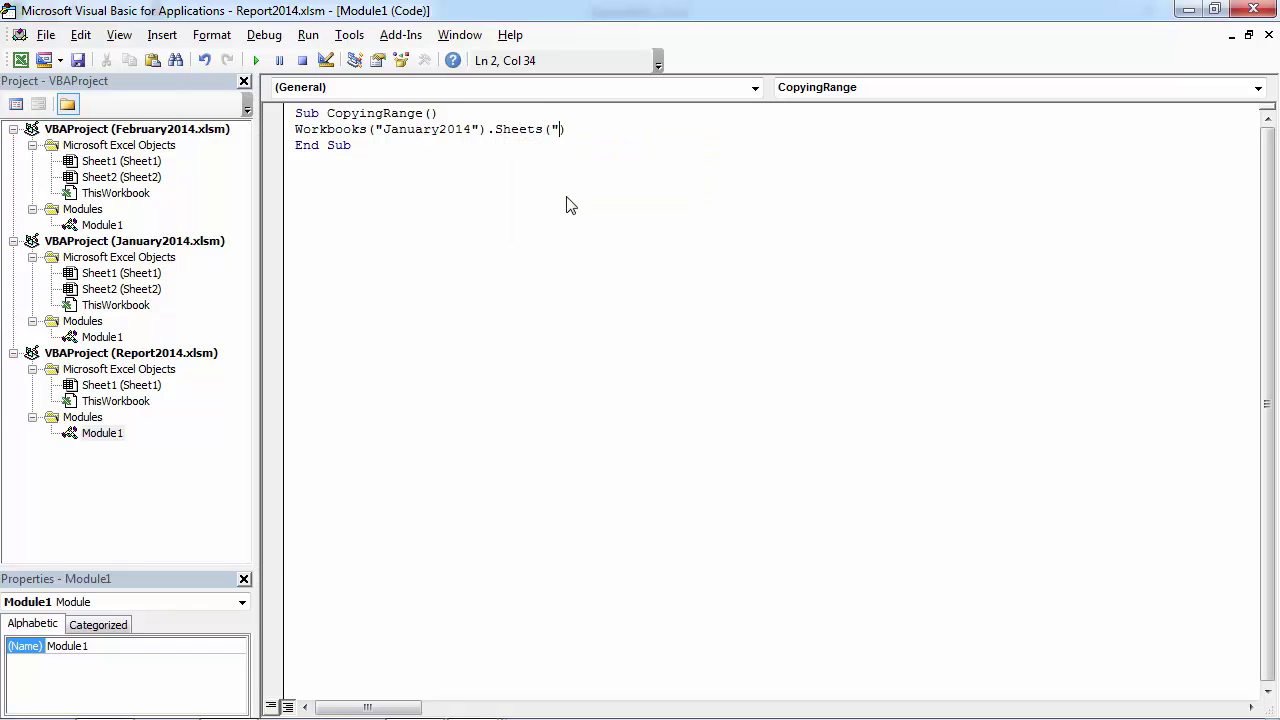
pyautogui.write('"')
# Check the January2014 workbook, then fill in Sheets("Sheet2") and start .Range("").
pyautogui.click(1186, 9)
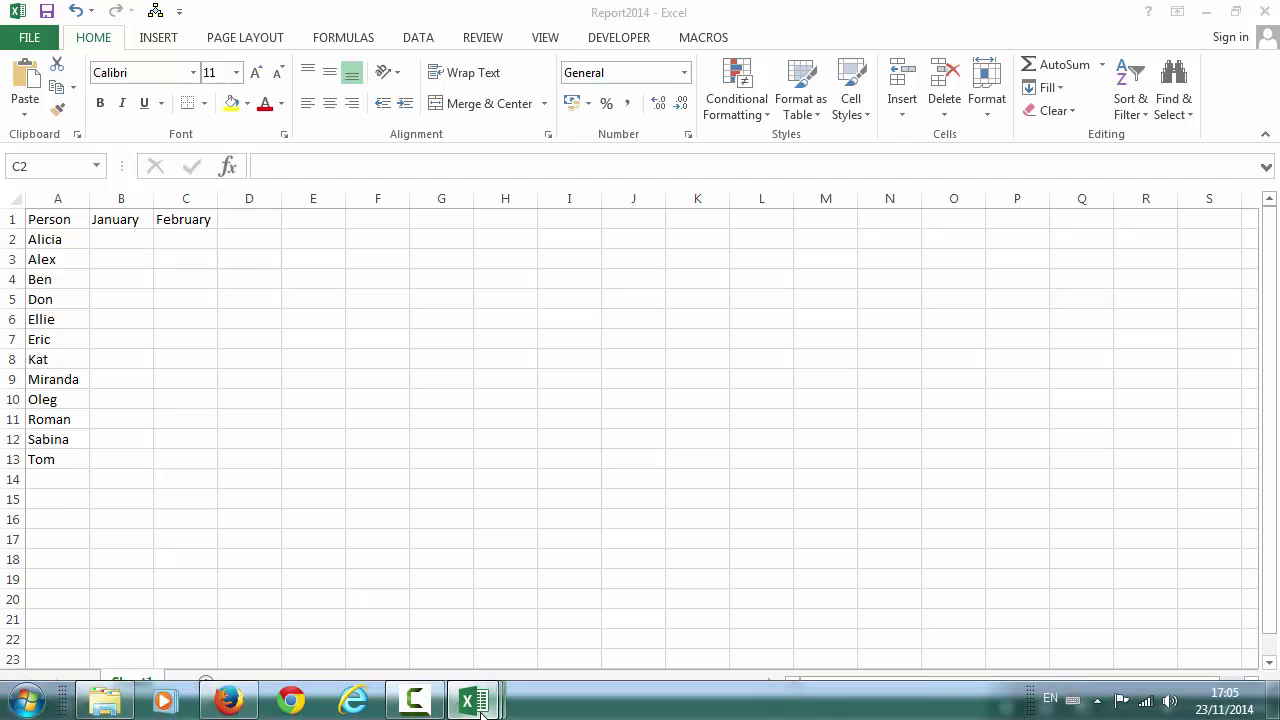
pyautogui.moveTo(473, 701)
pyautogui.click(249, 512)
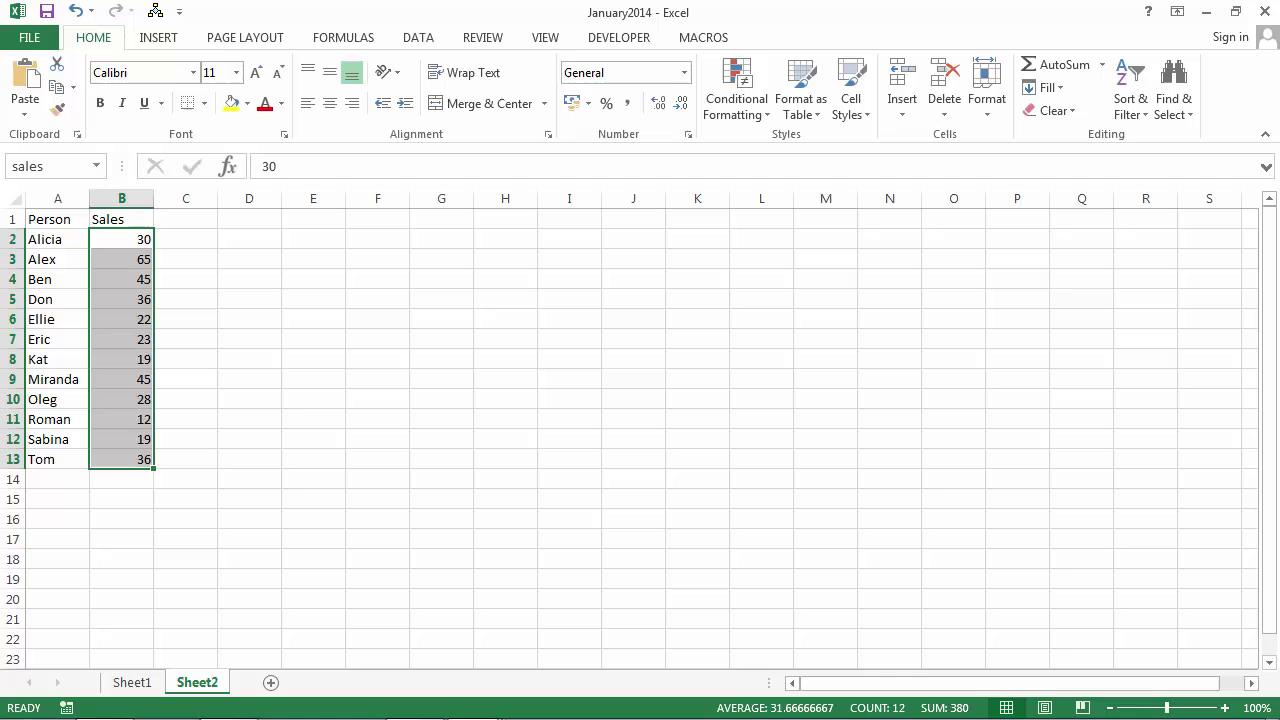
pyautogui.click(465, 702)
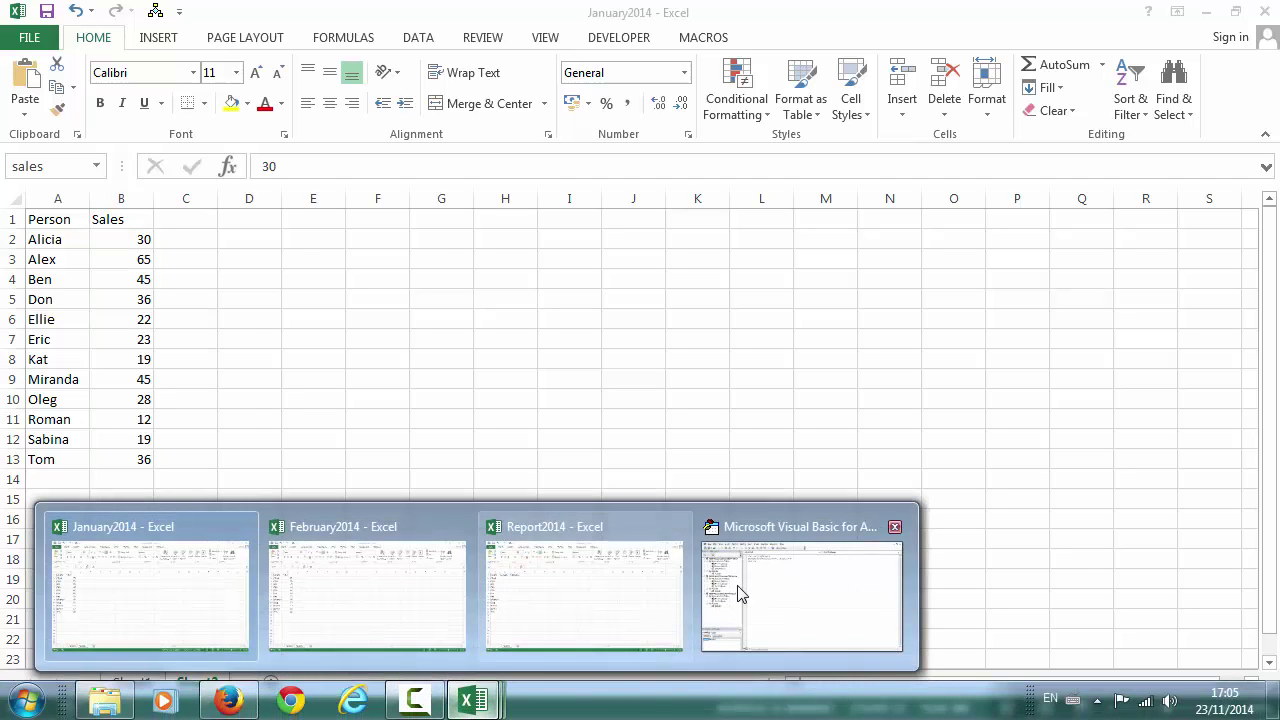
pyautogui.click(737, 591)
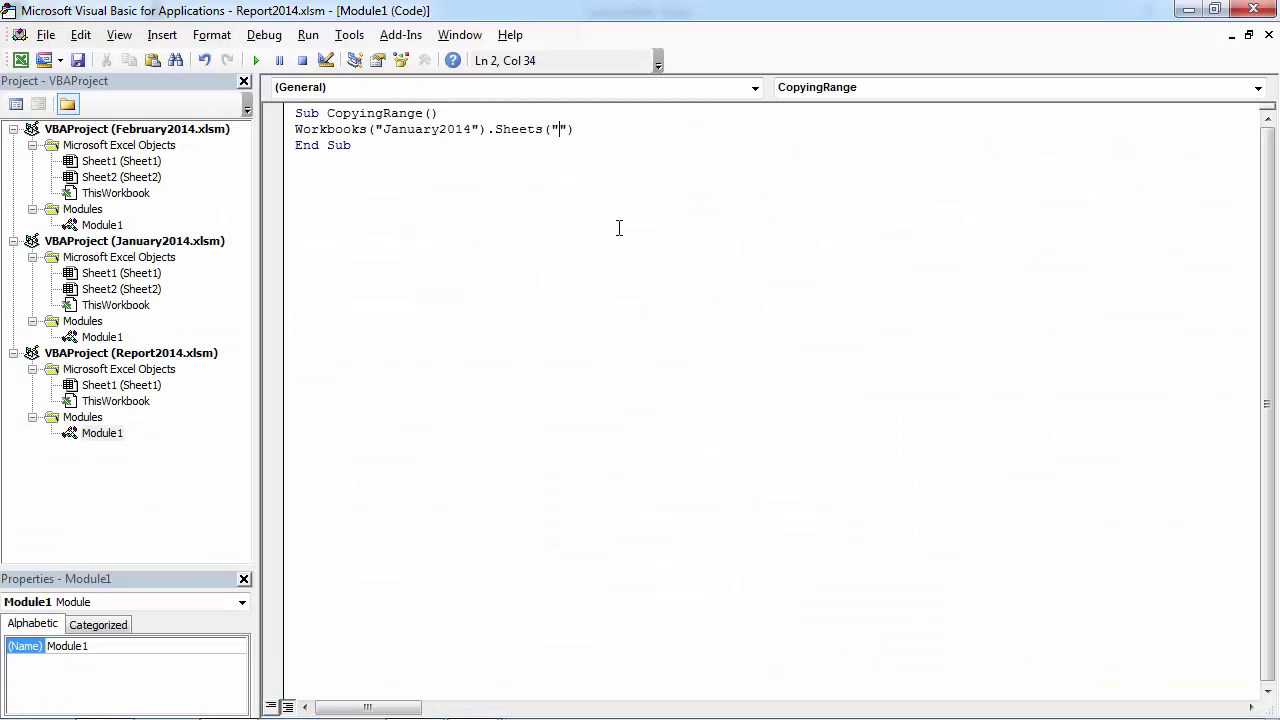
pyautogui.write('Sheet')
pyautogui.write('2')
pyautogui.press('Right')
pyautogui.write('Ra')
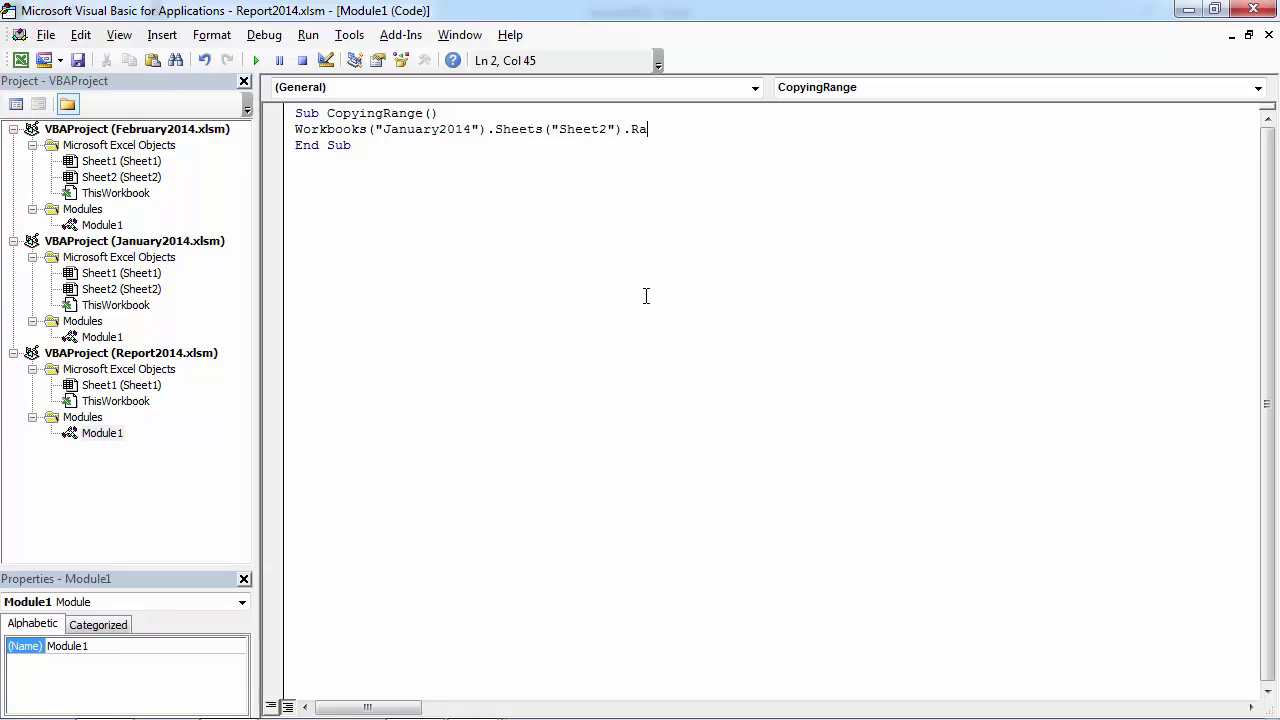
pyautogui.write('nge()')
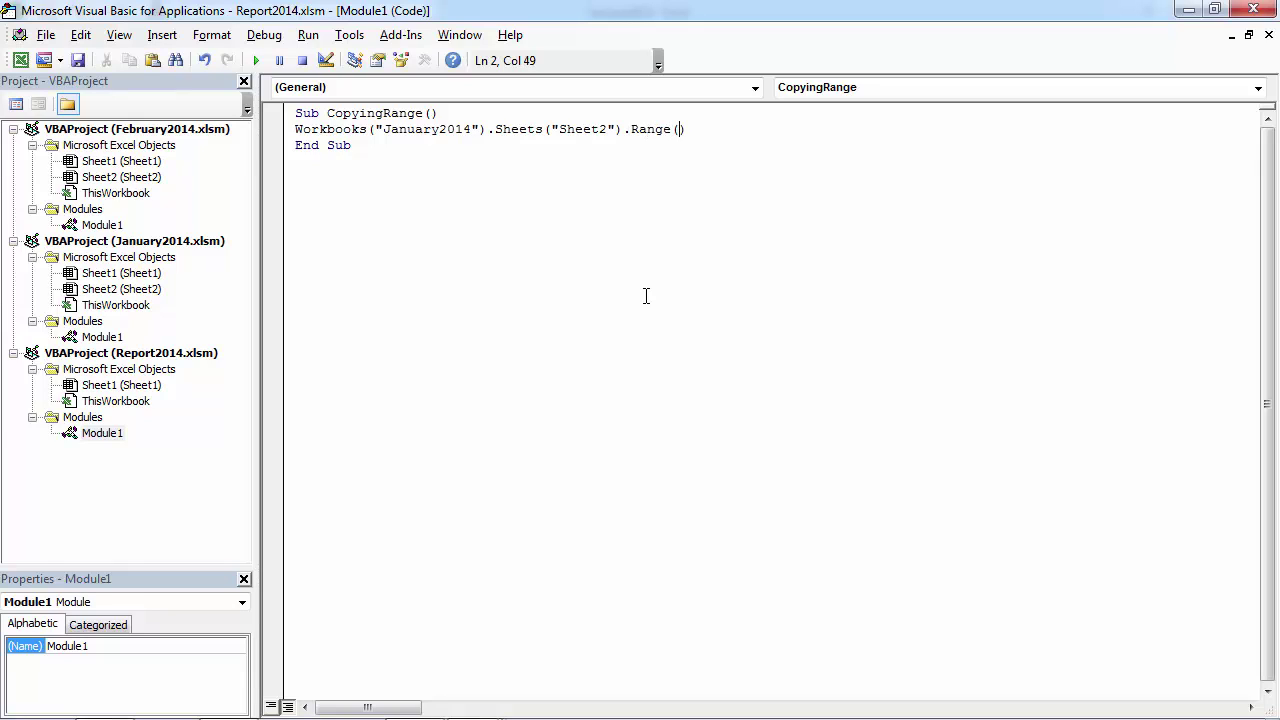
pyautogui.write('""')
# Reselect B2:B13 in January2014 to confirm the sales range address, then return to the code.
pyautogui.click(473, 700)
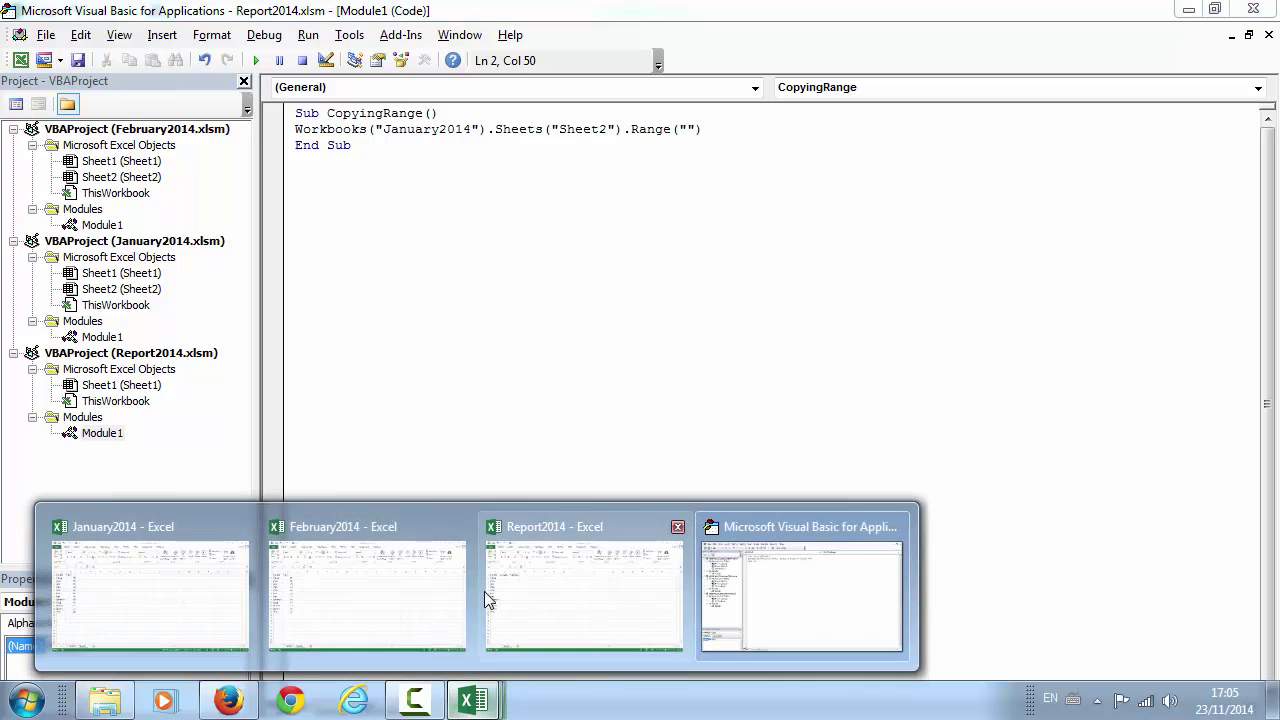
pyautogui.click(150, 595)
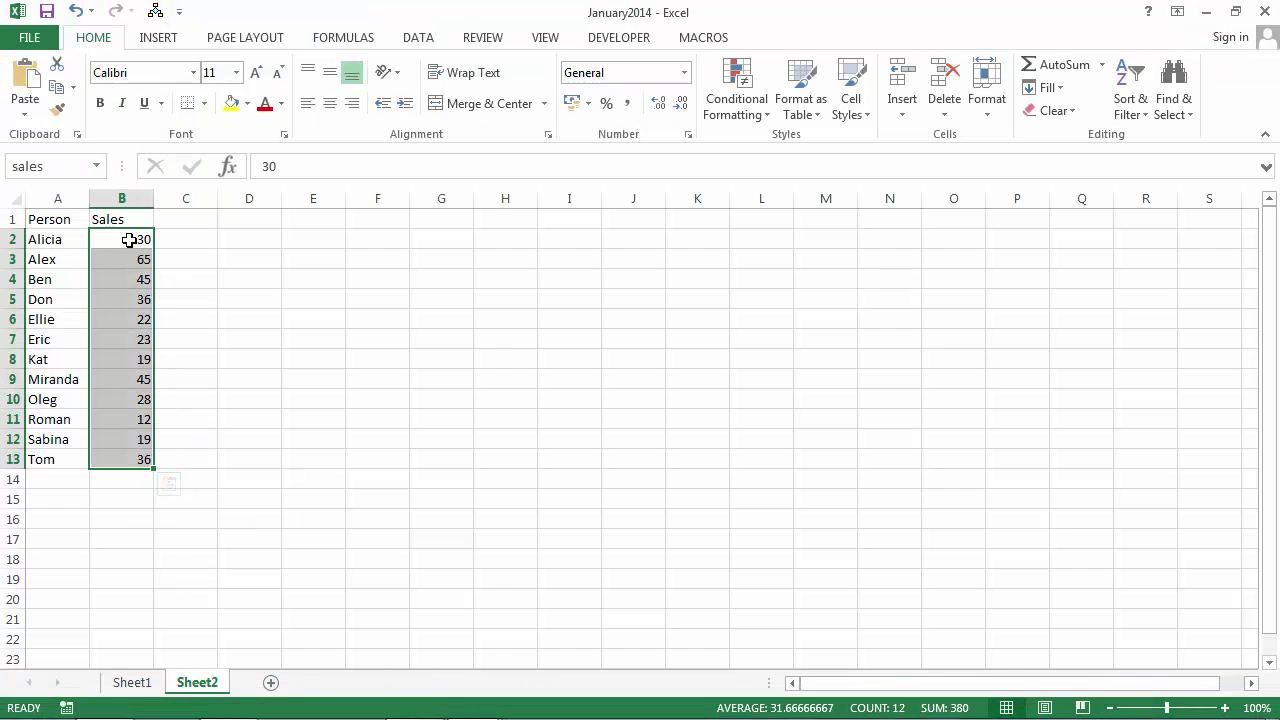
pyautogui.moveTo(129, 240); pyautogui.dragTo(109, 457)
pyautogui.click(487, 703)
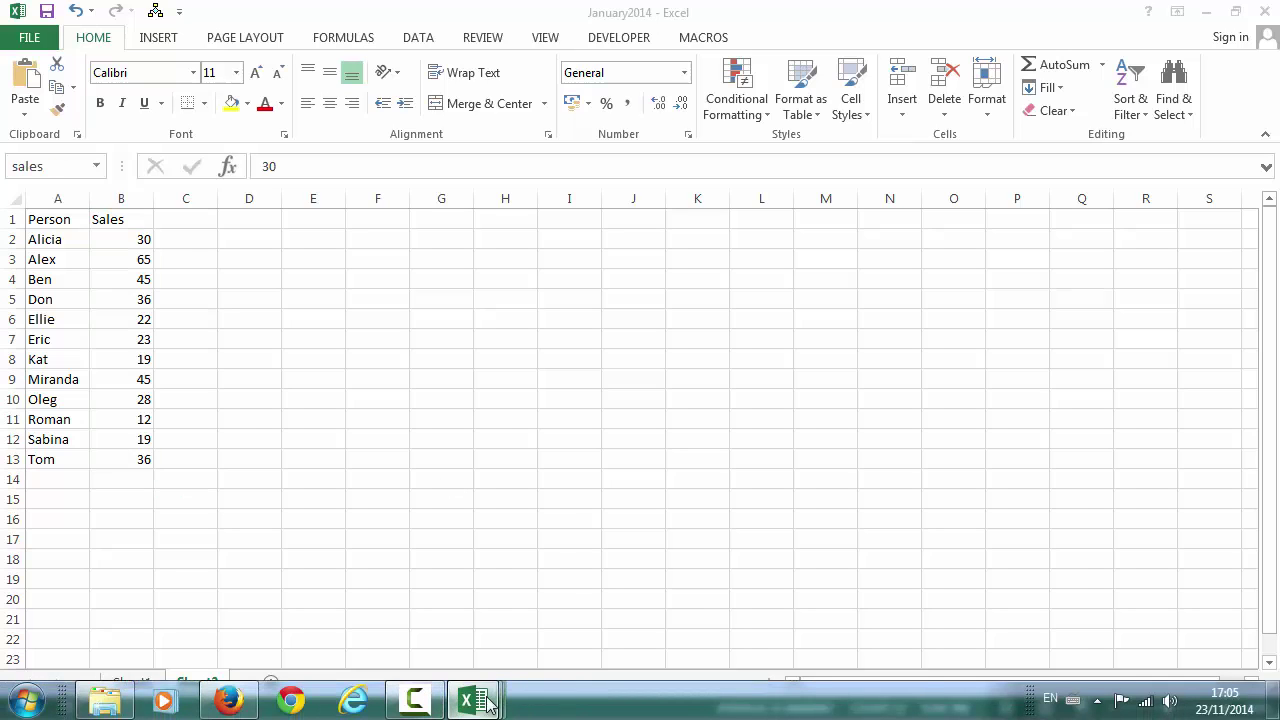
pyautogui.moveTo(472, 700)
pyautogui.click(780, 594)
# Complete the source range as Range("B2:B13") and begin the .Copy method.
pyautogui.write('B')
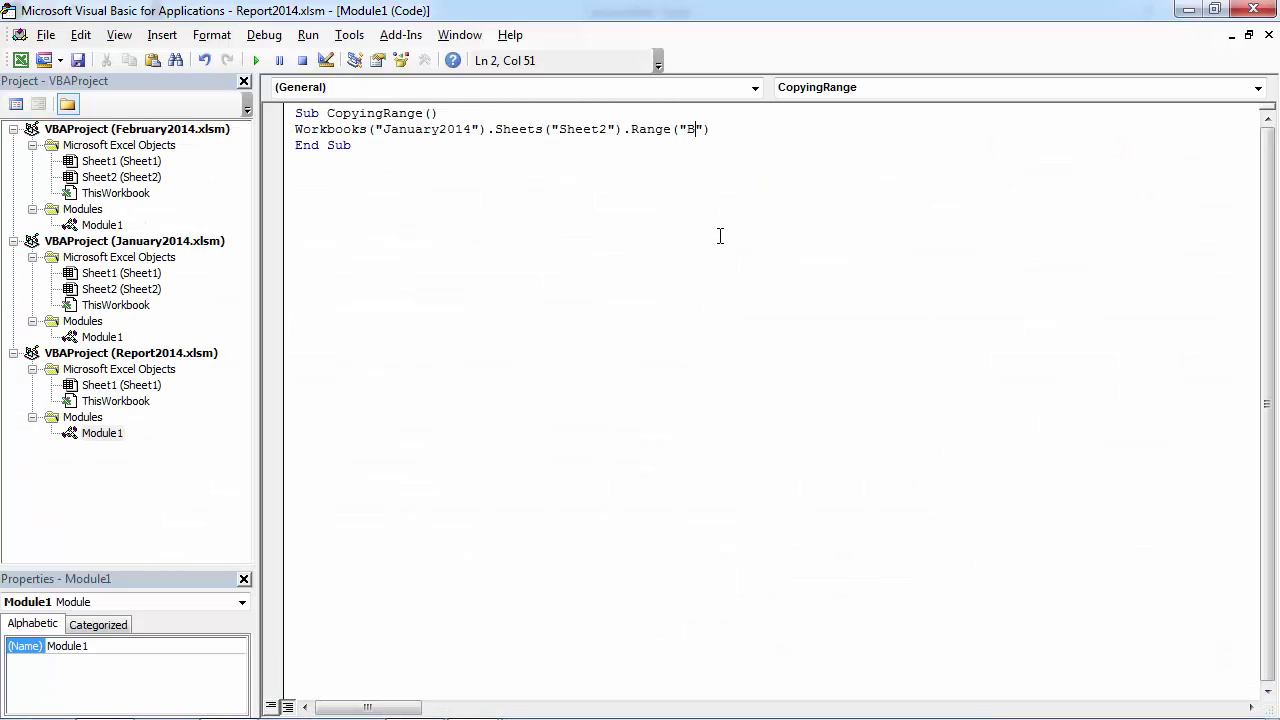
pyautogui.write('2')
pyautogui.write(':')
pyautogui.write('B')
pyautogui.write('1')
pyautogui.write('3')
pyautogui.press('Right')
pyautogui.write('Cop')
# Check cell B2 in Report2014, then make Range("B2") the copy destination.
pyautogui.click(1188, 9)
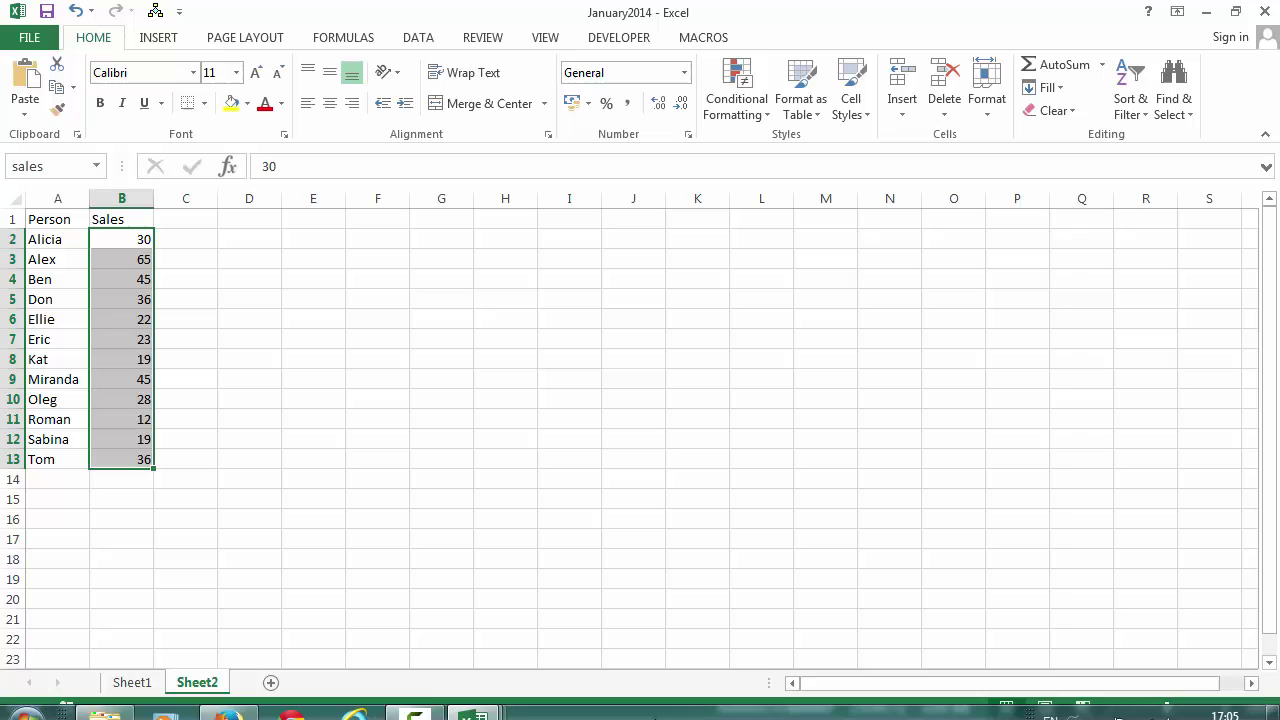
pyautogui.click(470, 700)
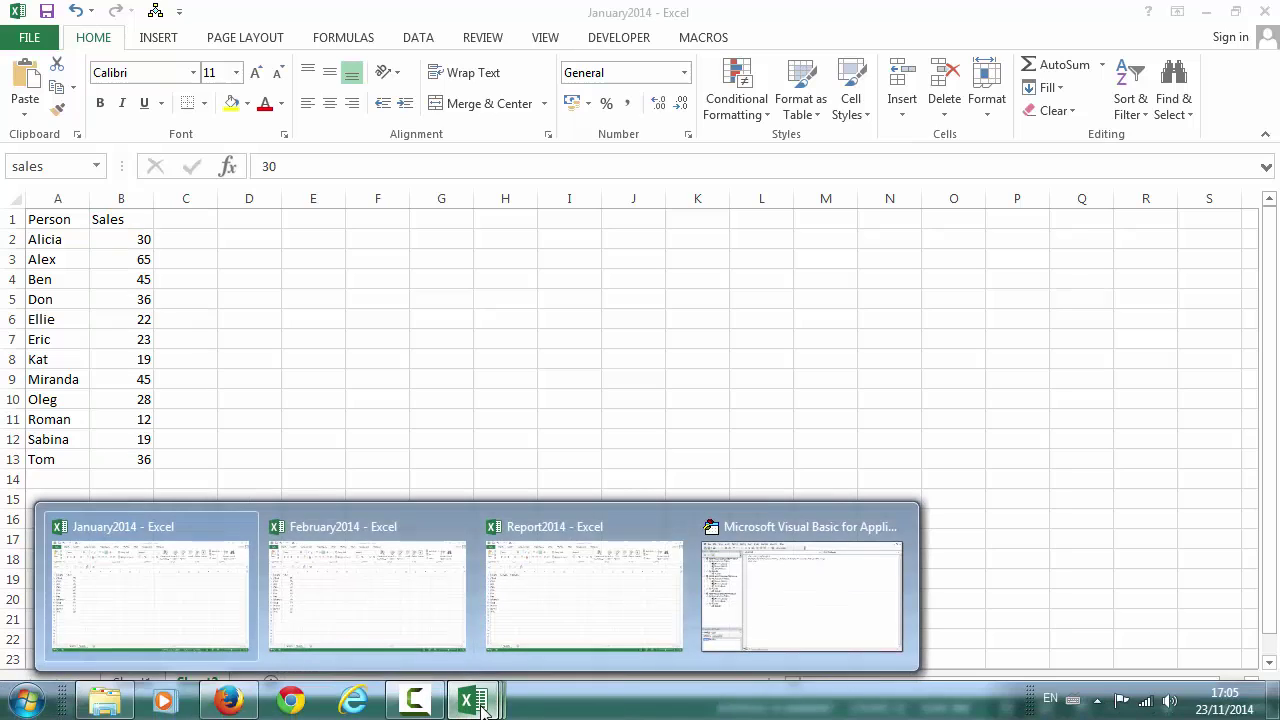
pyautogui.click(557, 617)
pyautogui.click(123, 240)
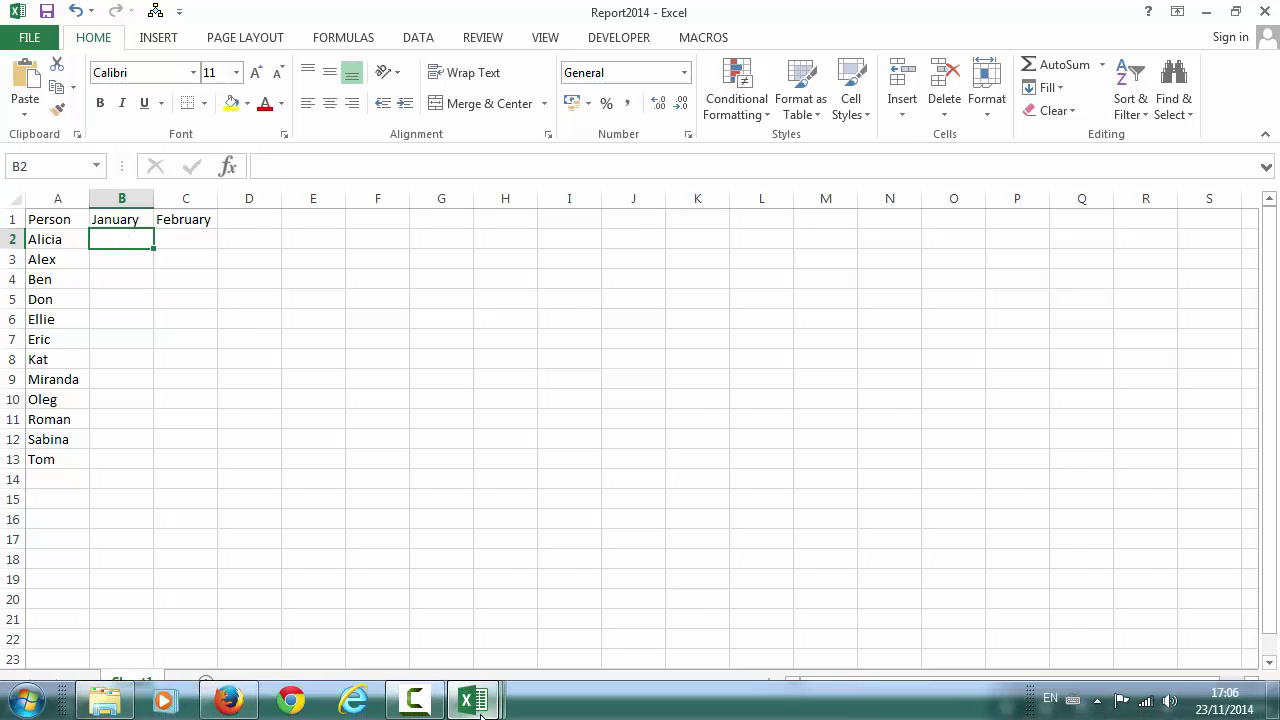
pyautogui.moveTo(473, 700)
pyautogui.click(811, 560)
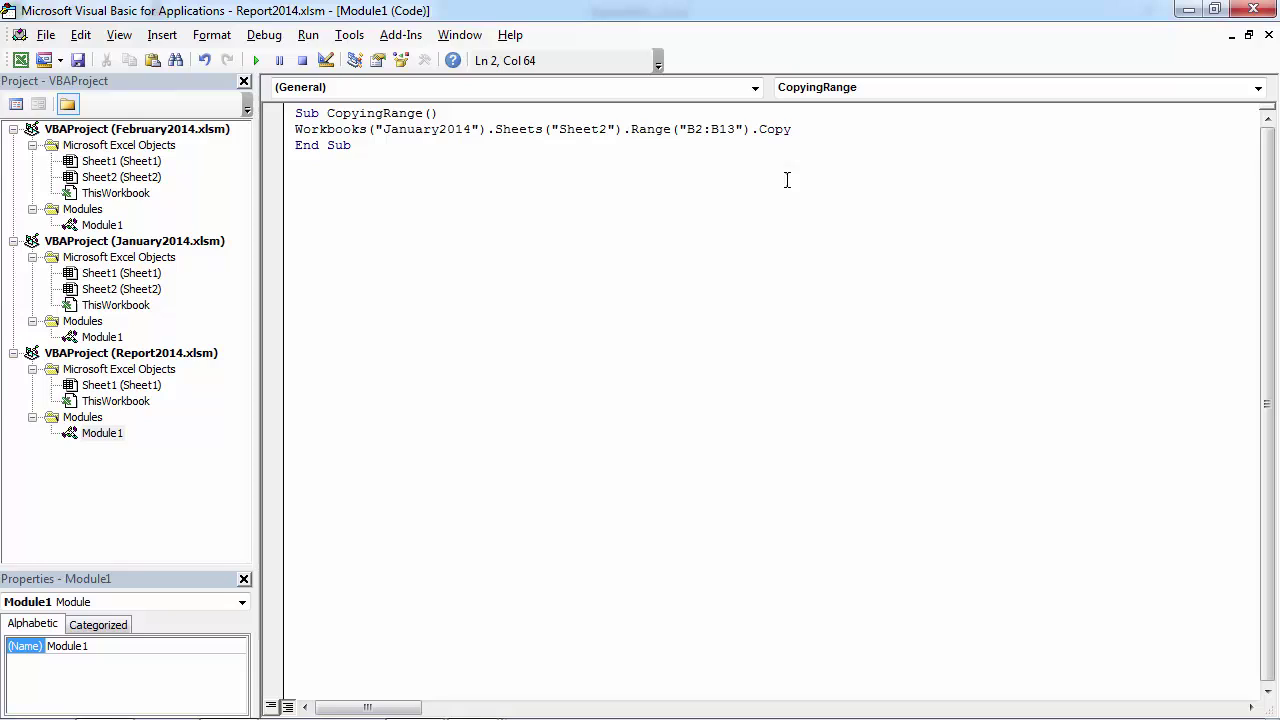
pyautogui.write('Ra')
pyautogui.write('nge')
pyautogui.write('()')
pyautogui.write('""')
pyautogui.write('B2')
pyautogui.press('Return')
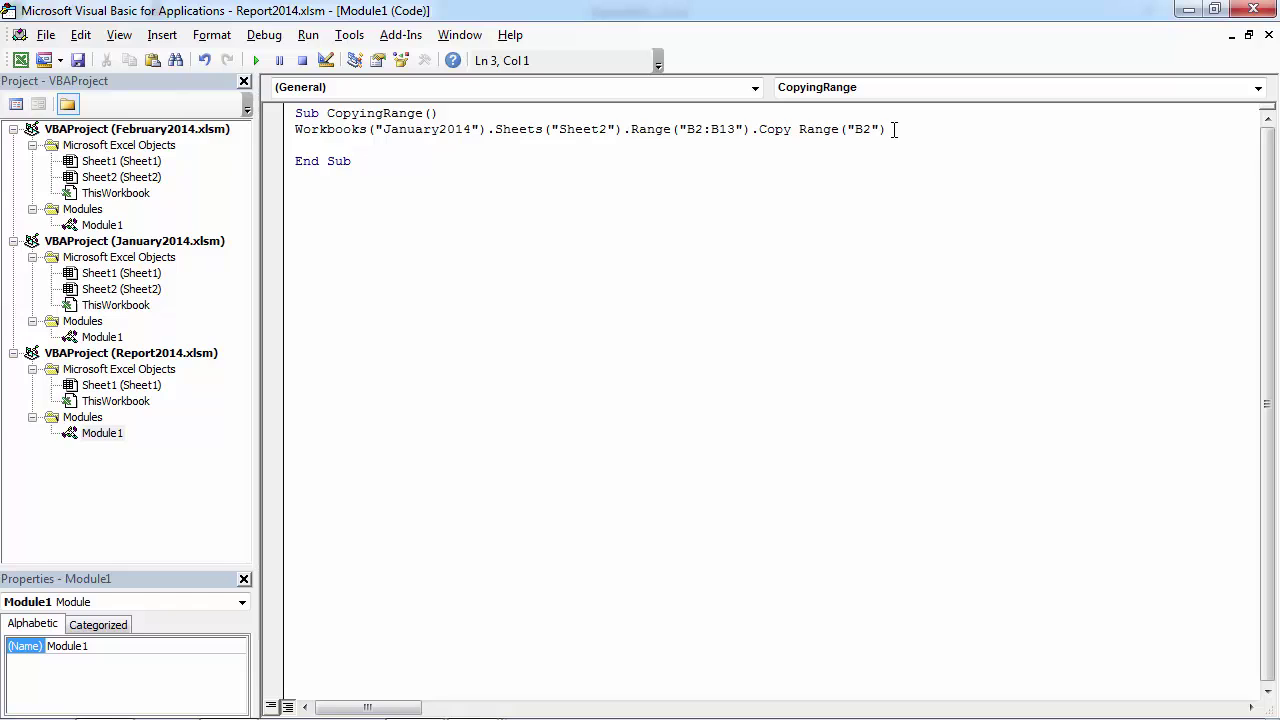
# Duplicate the January copy statement onto line 3.
pyautogui.moveTo(893, 129)
pyautogui.mouseDown()
pyautogui.moveTo(449, 157)
pyautogui.moveTo(296, 131)
pyautogui.mouseUp()
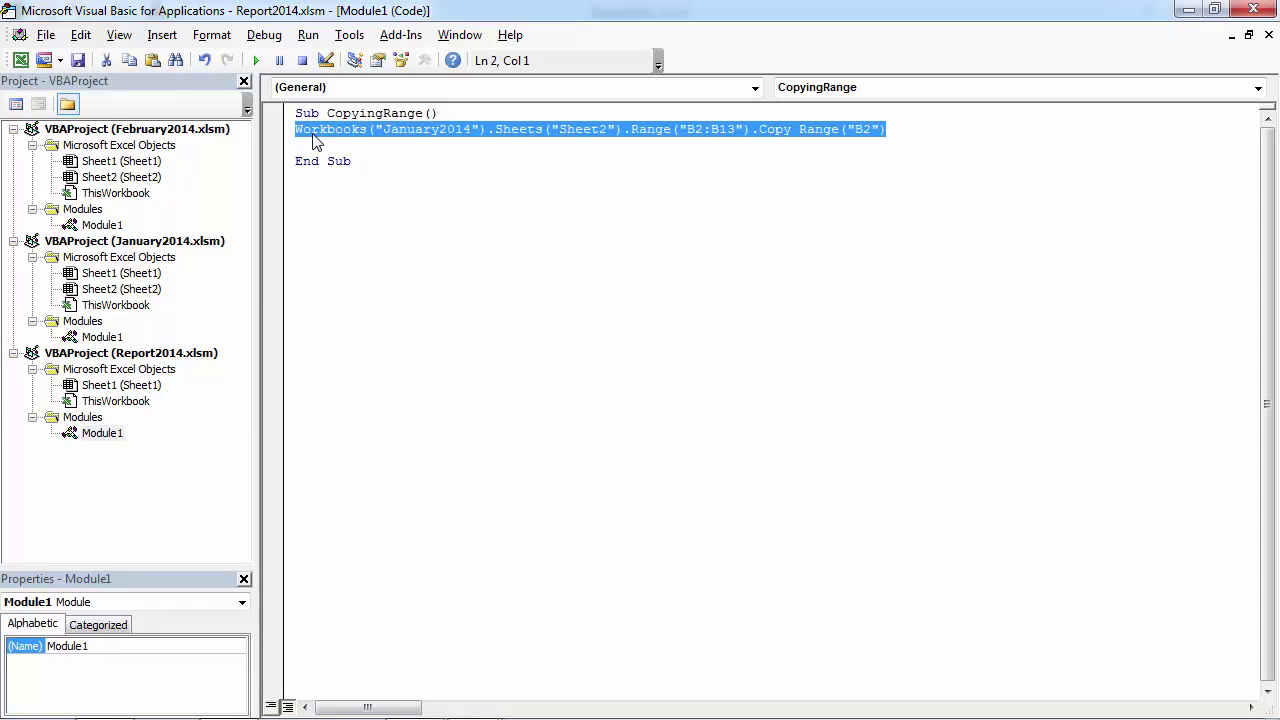
pyautogui.rightClick(314, 134)
pyautogui.click(345, 166)
pyautogui.click(301, 146)
pyautogui.rightClick(302, 147)
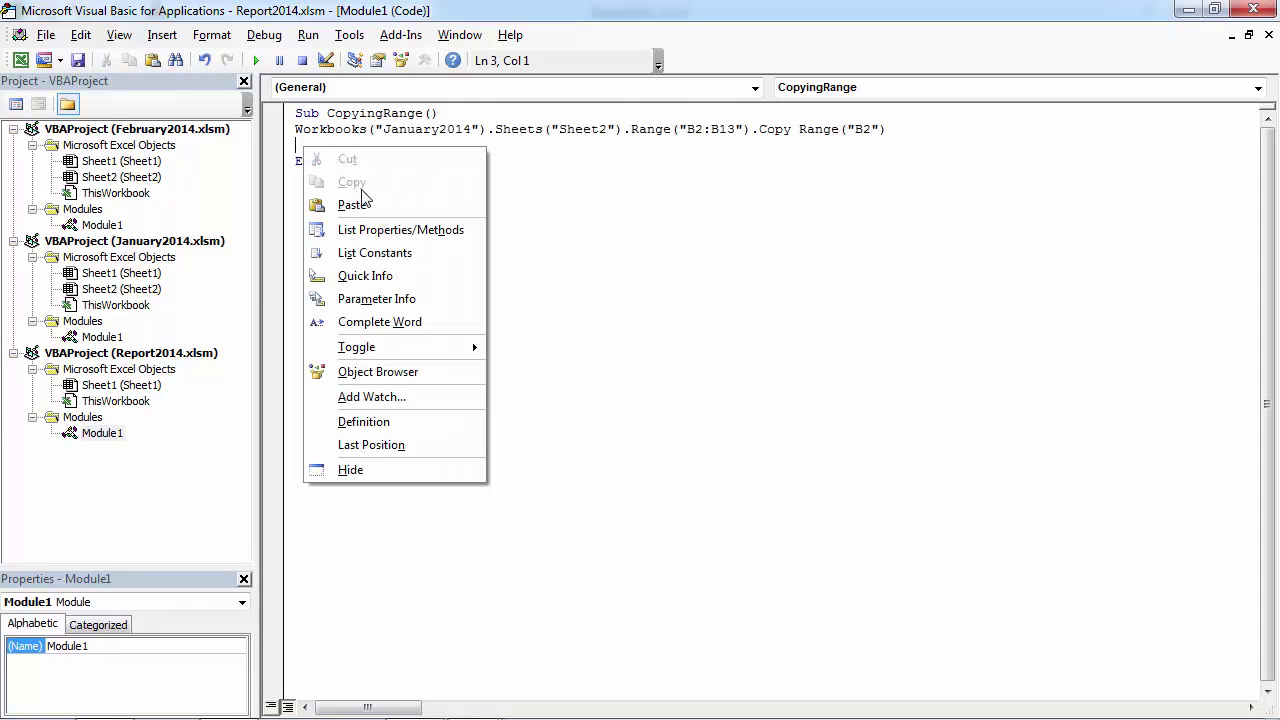
pyautogui.click(360, 206)
pyautogui.click(411, 174)
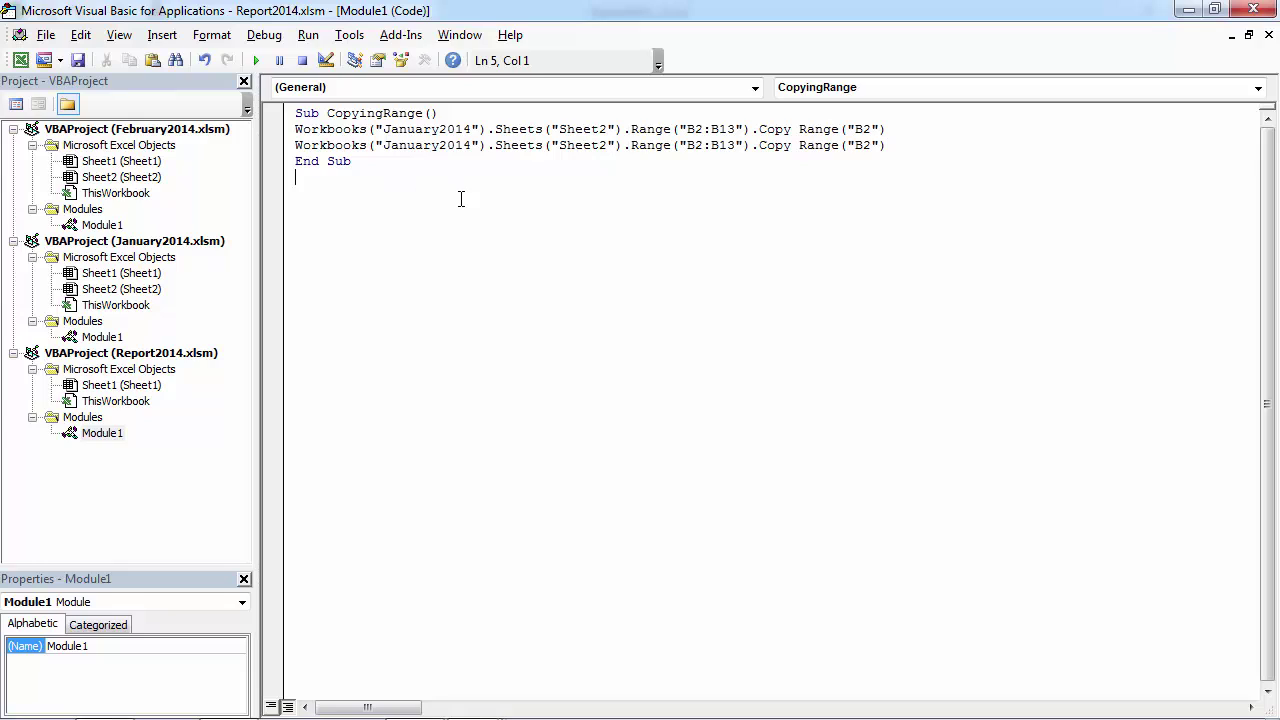
# Edit the duplicate to copy from February2014 into Range("C2").
pyautogui.moveTo(439, 146); pyautogui.dragTo(389, 146)
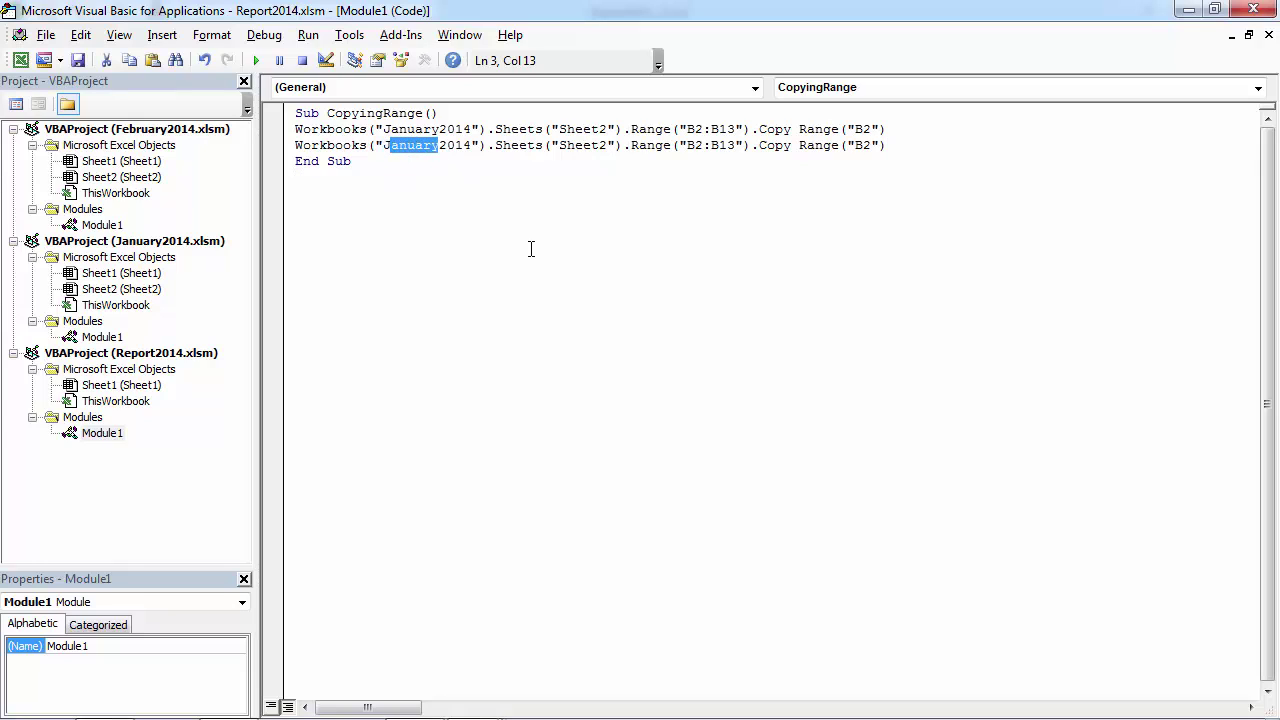
pyautogui.press('BackSpace')
pyautogui.press('BackSpace')
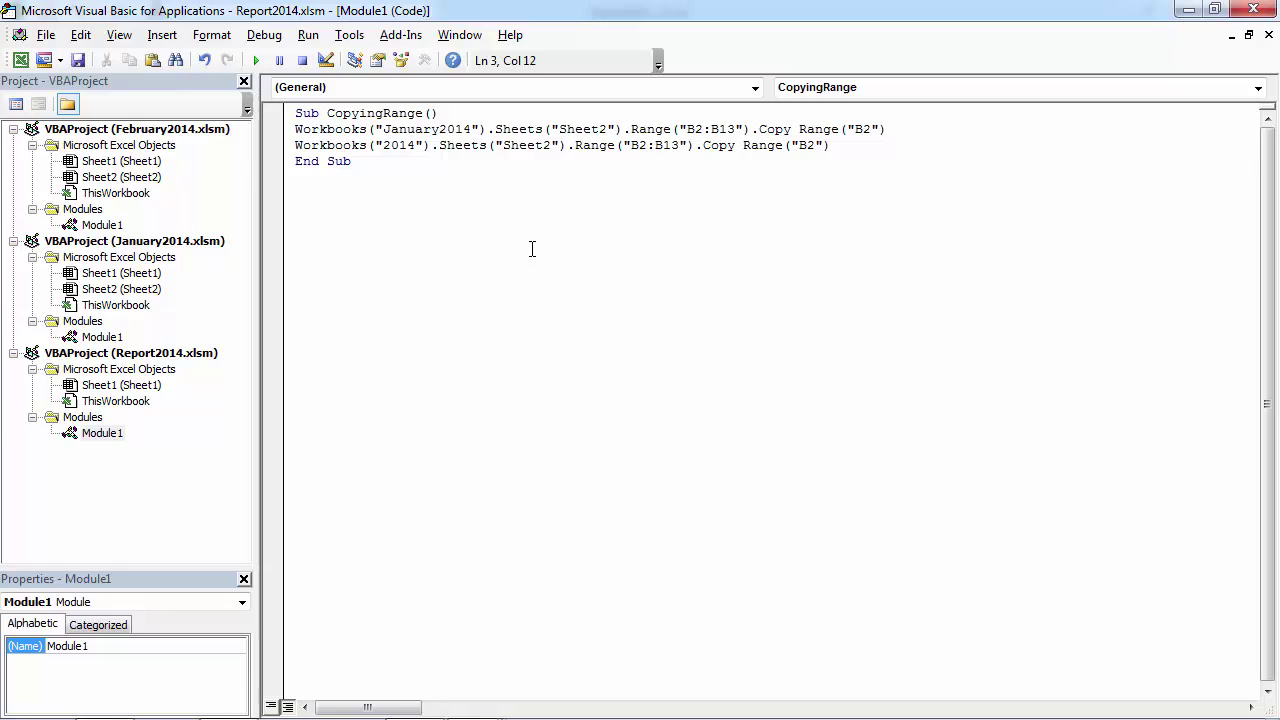
pyautogui.write('Faebrua')
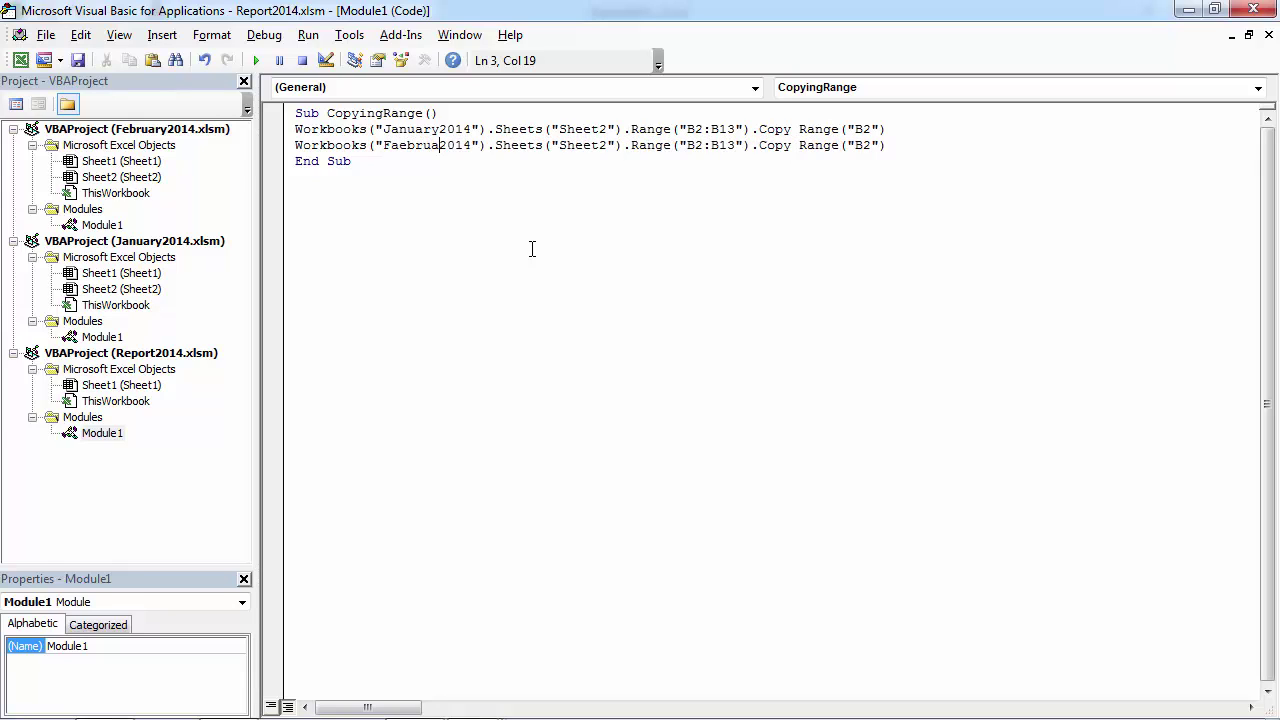
pyautogui.write('ry')
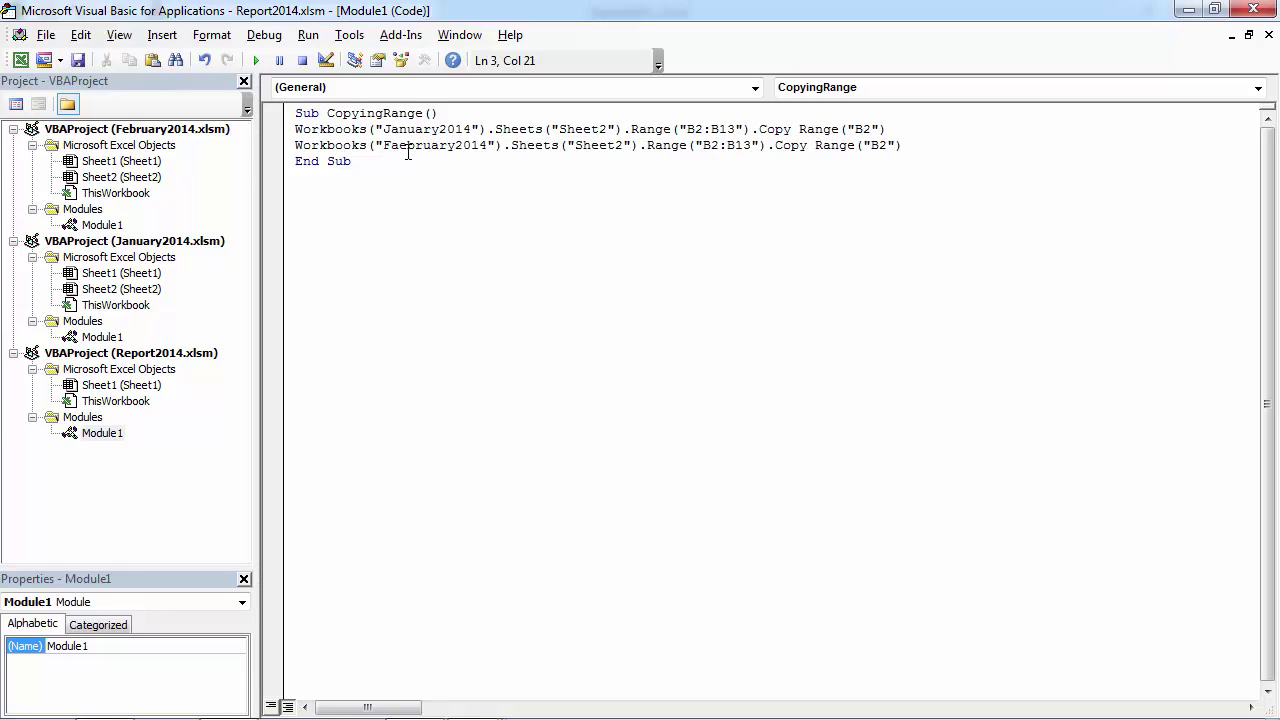
pyautogui.press('BackSpace')
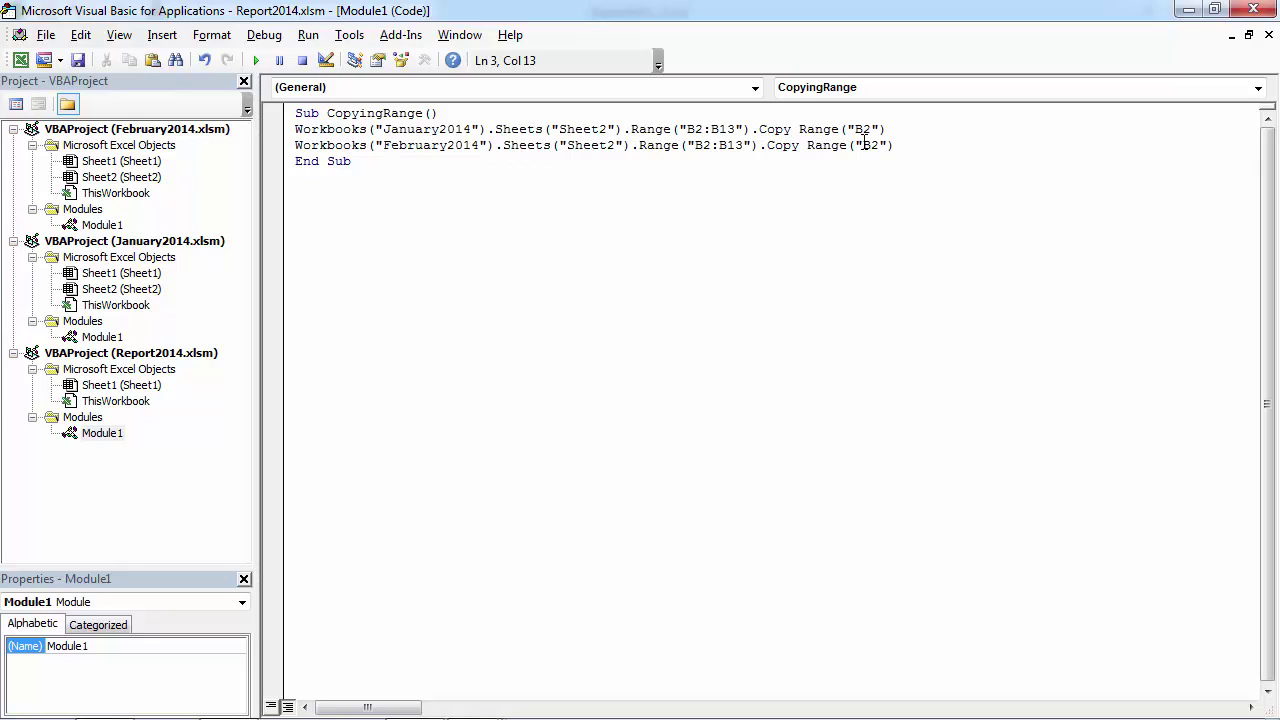
pyautogui.press('BackSpace')
pyautogui.write('C')
# Close the VBA editor and run CopyingRange from Developer > Macros.
pyautogui.click(1253, 12)
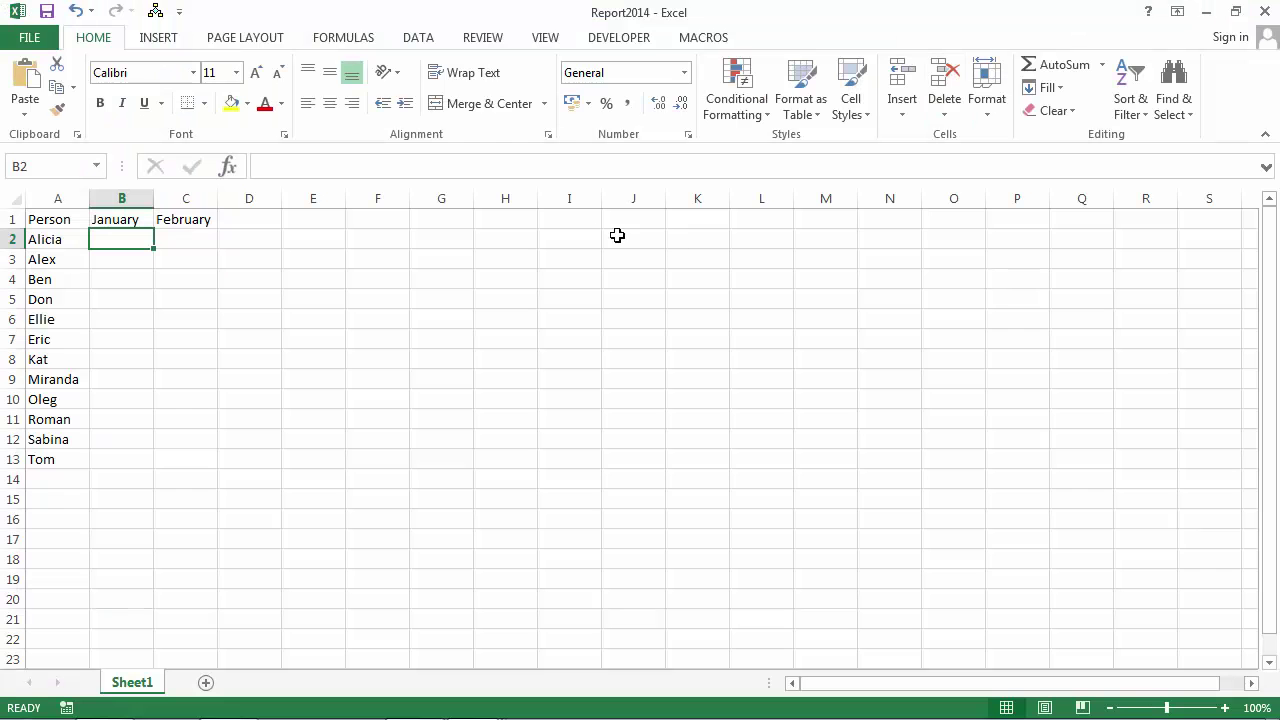
pyautogui.click(628, 37)
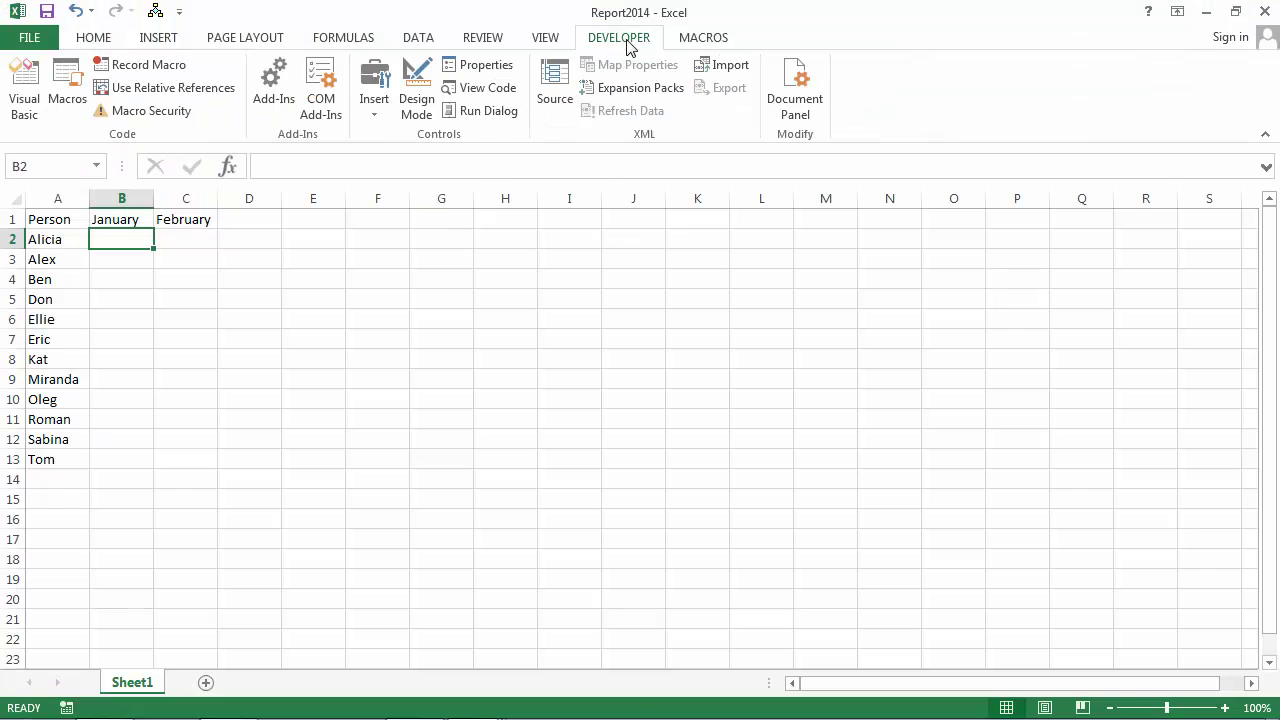
pyautogui.click(66, 90)
pyautogui.moveTo(777, 169); pyautogui.dragTo(735, 152)
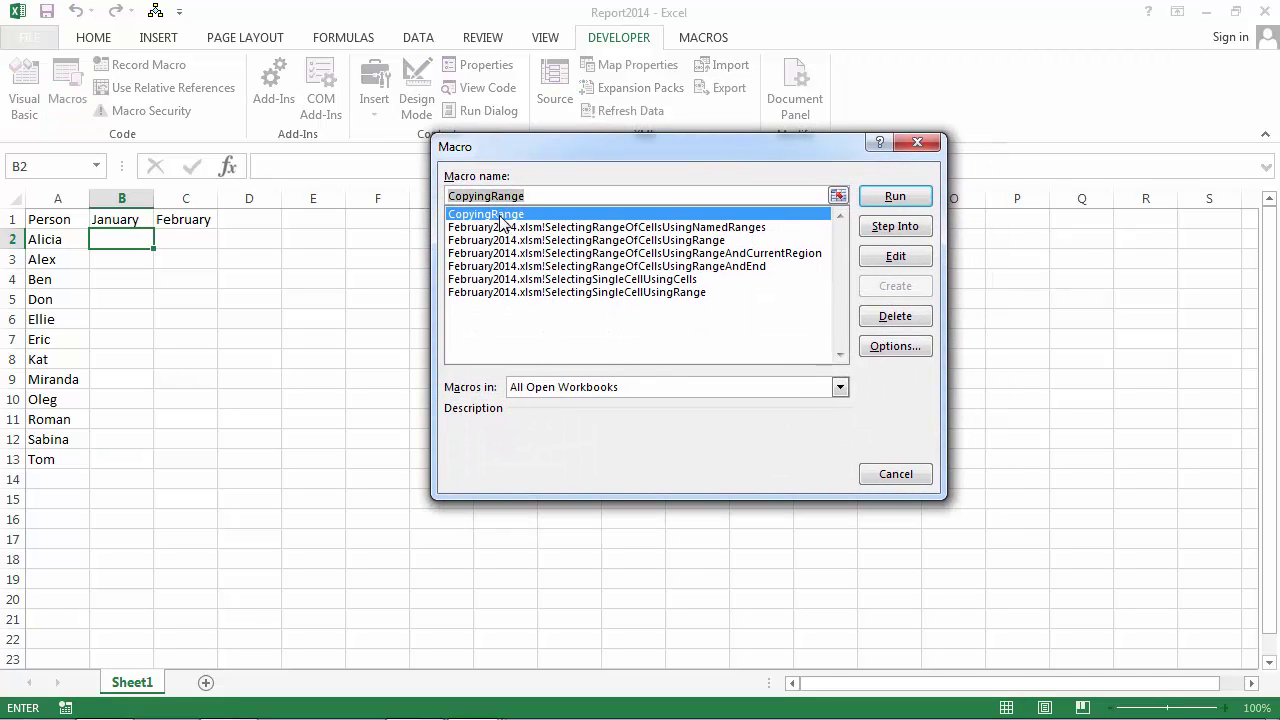
pyautogui.click(680, 196)
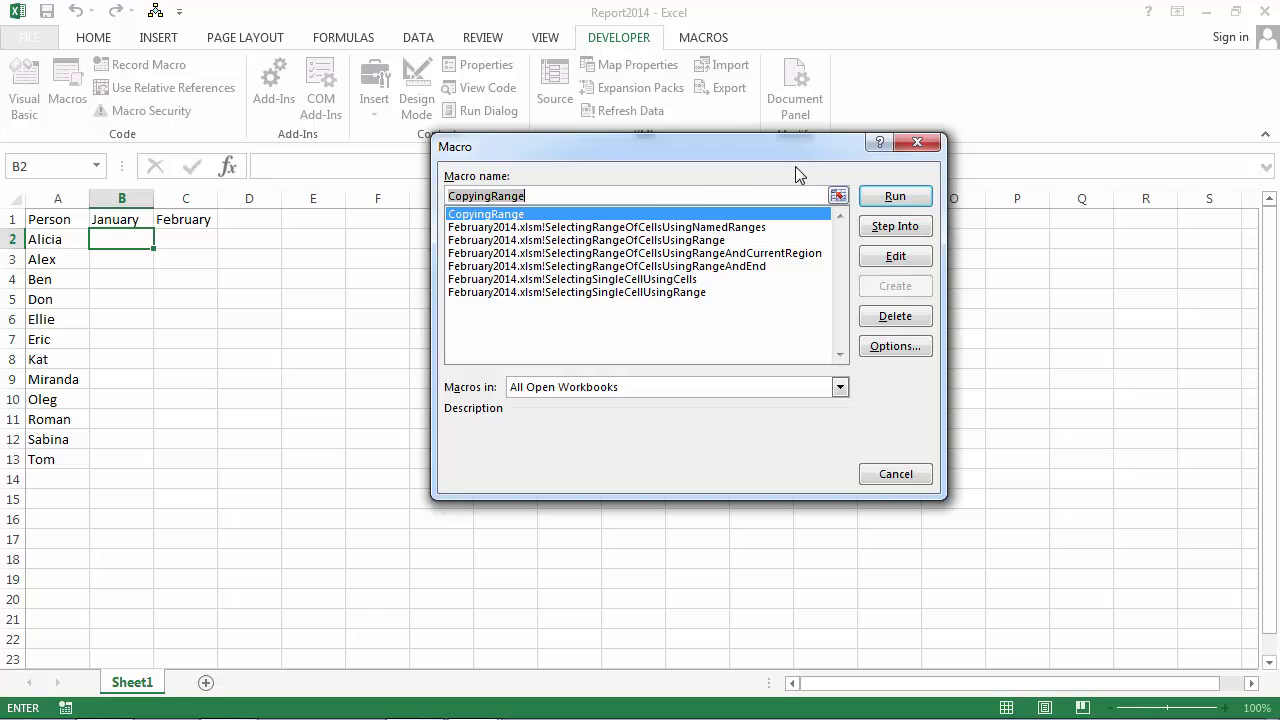
pyautogui.click(893, 196)
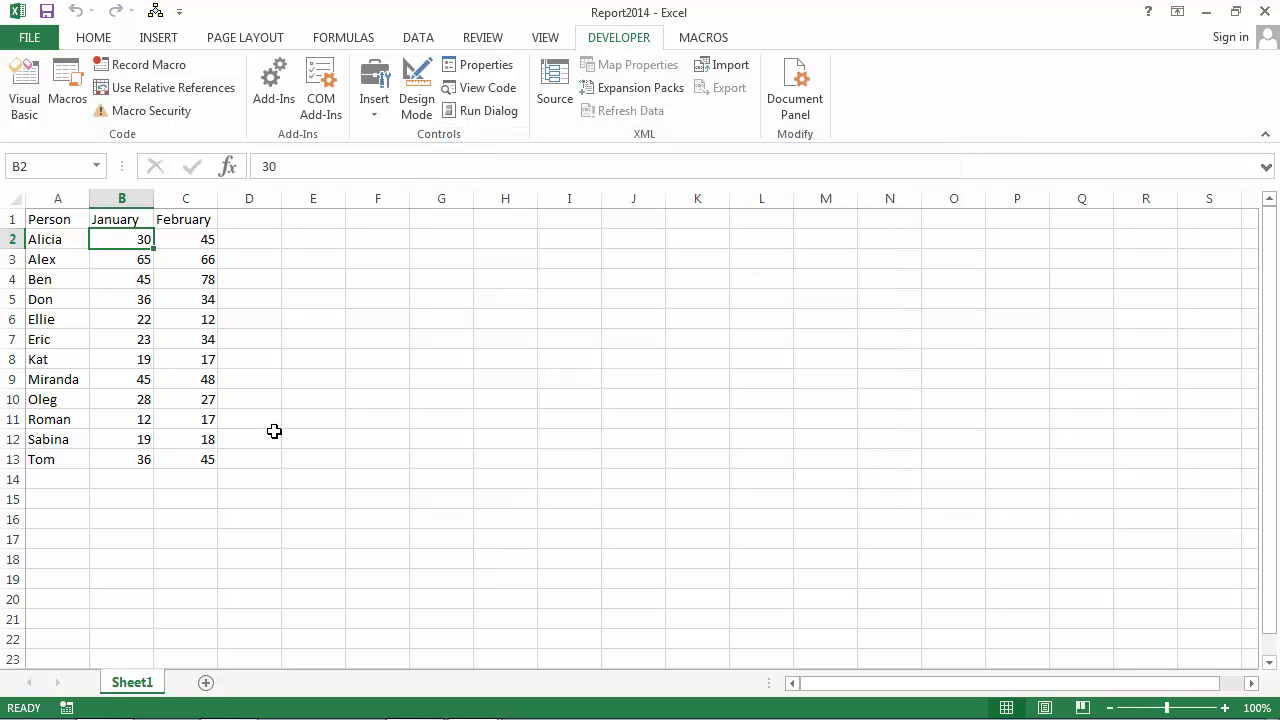